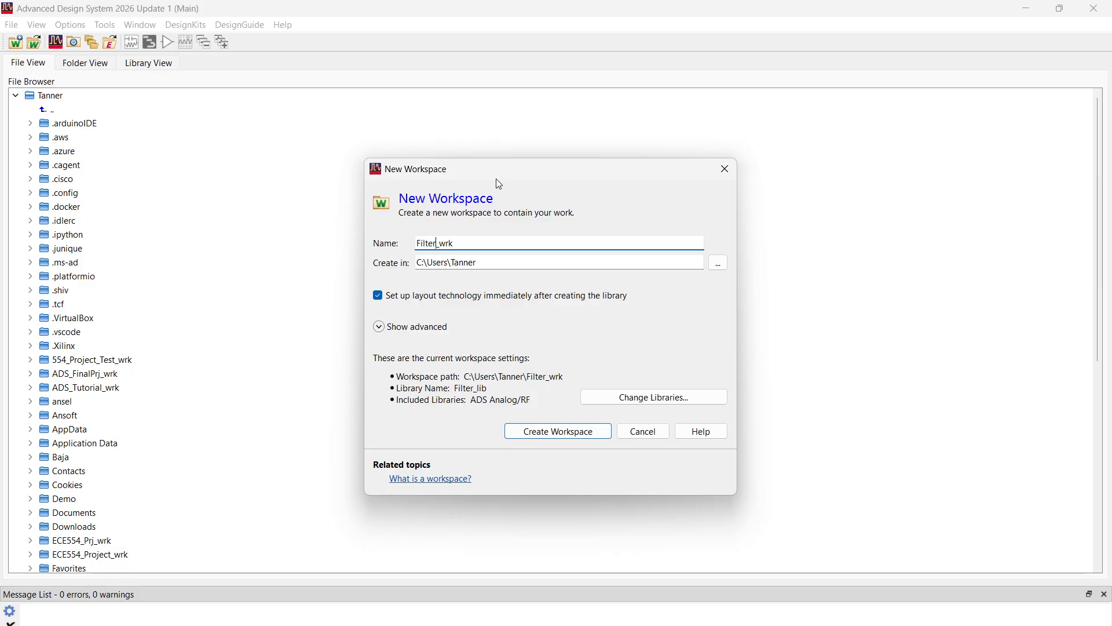
# - Create a new workspace named FilterDG_Tuts_wrk and skip setting up its layout technology
pyautogui.write('s')
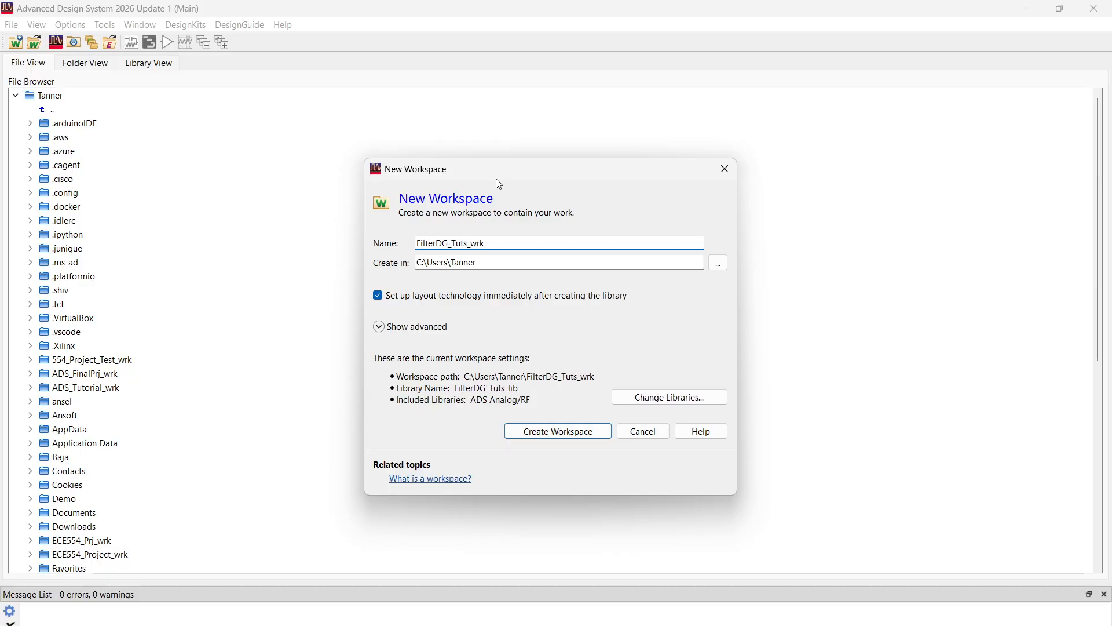
pyautogui.click(552, 432)
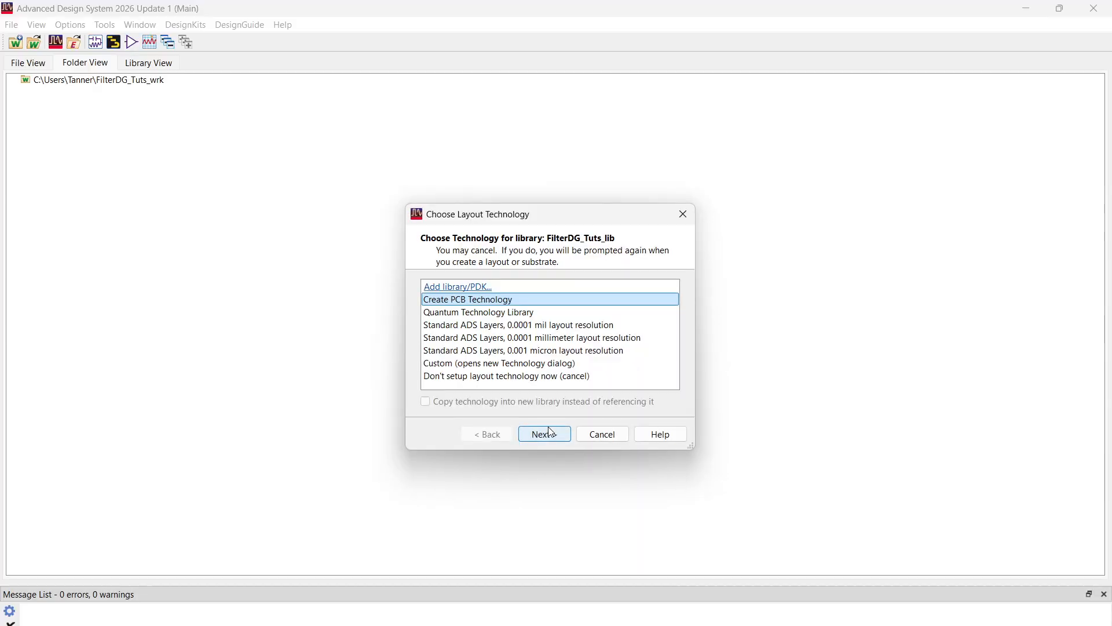
pyautogui.click(604, 434)
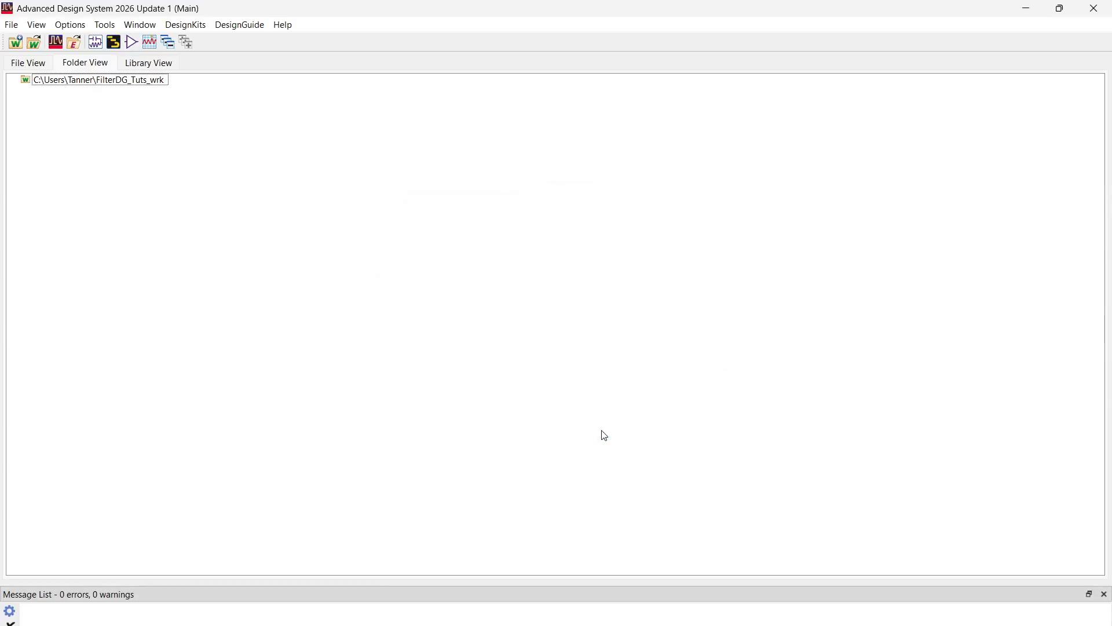
# - Create a new schematic in a cell named FDG
pyautogui.click(98, 47)
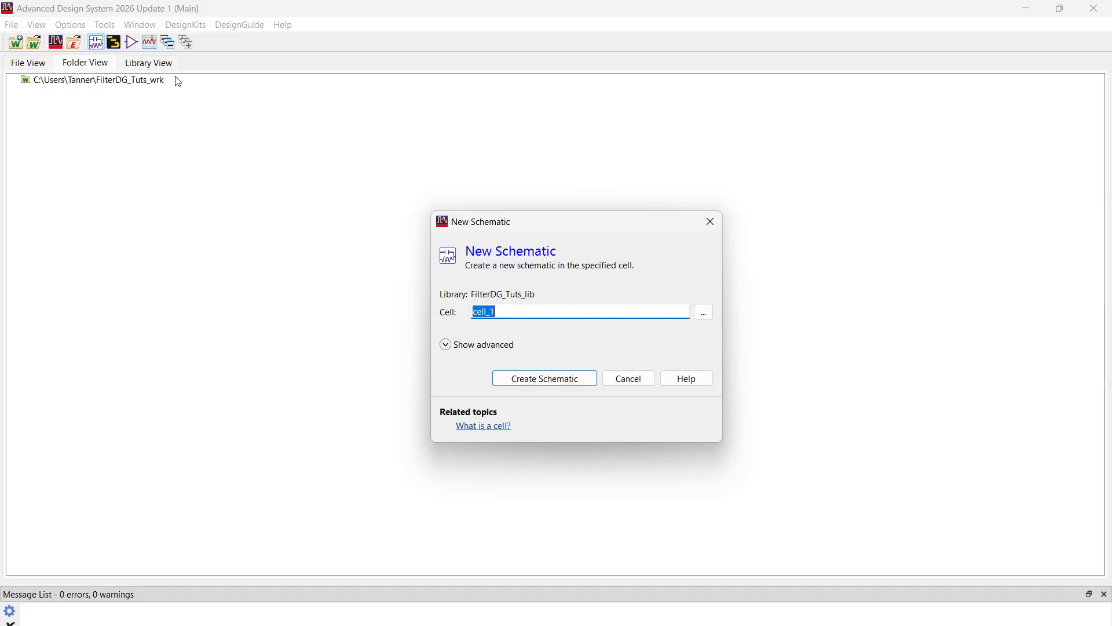
pyautogui.write('FDG')
pyautogui.click(545, 378)
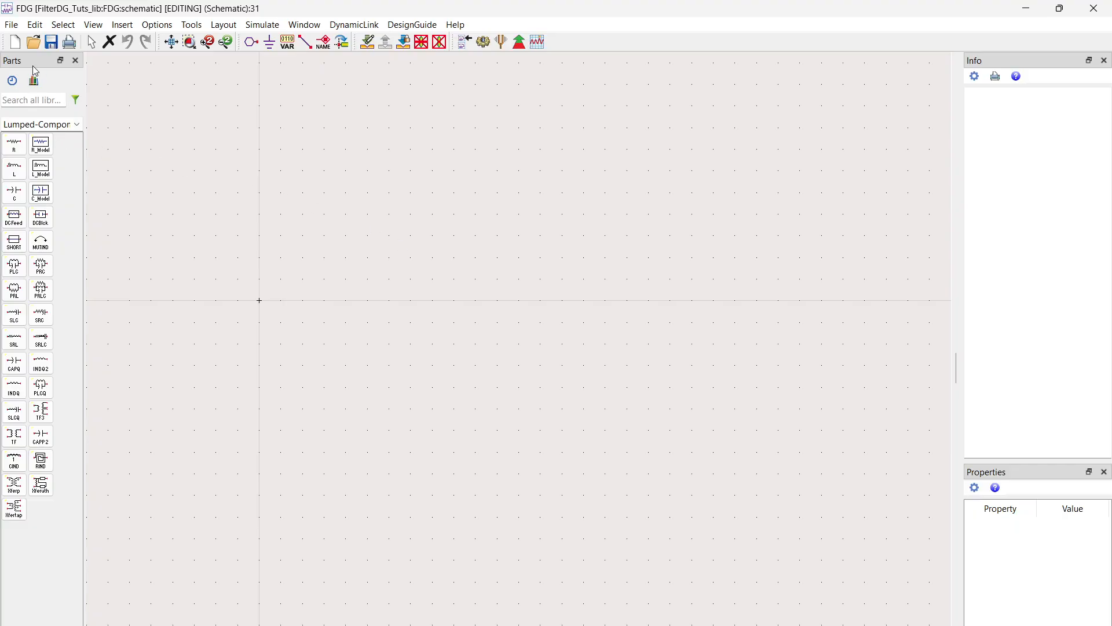
# - Place one low-pass lumped-element filter SmartComponent (DT) from the Filter DG - All library on the schematic
pyautogui.click(76, 124)
pyautogui.scroll(-5, 53, 314)
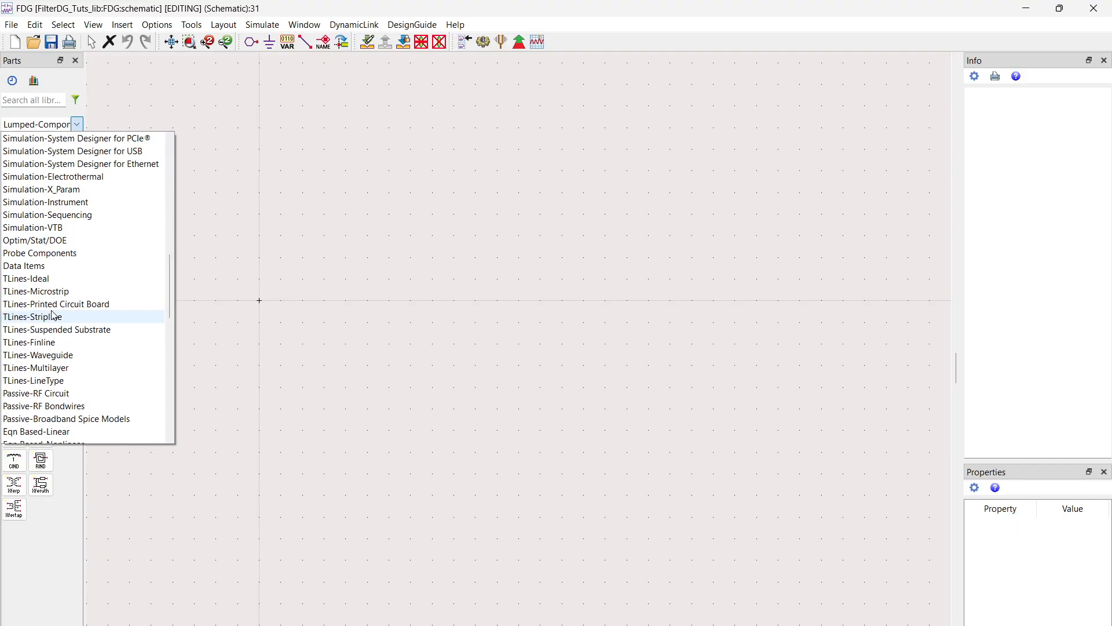
pyautogui.scroll(-10, 53, 315)
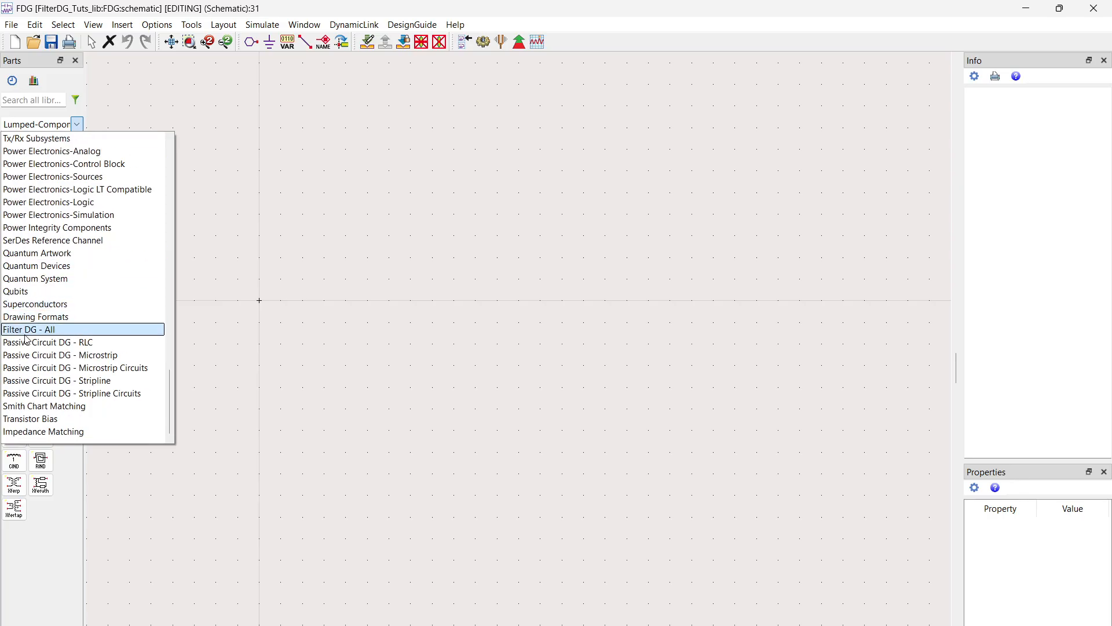
pyautogui.click(67, 334)
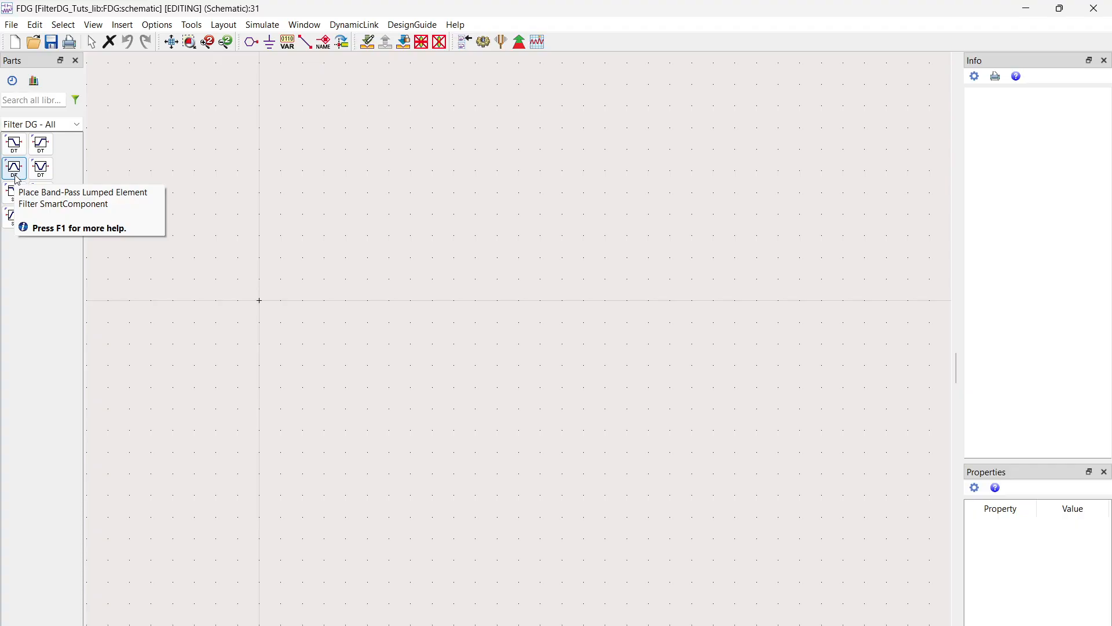
pyautogui.click(21, 146)
pyautogui.click(50, 140)
pyautogui.click(410, 289)
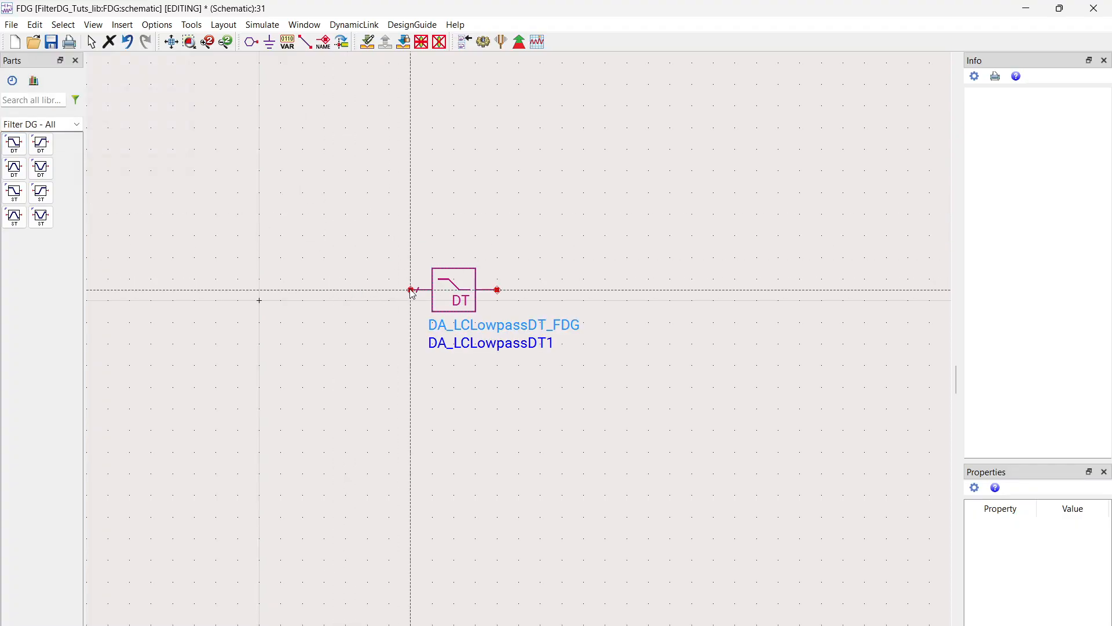
pyautogui.press('Escape')
# - Open the Filter Control Window for the placed low-pass filter and show its Filter Assistant settings
pyautogui.click(465, 293)
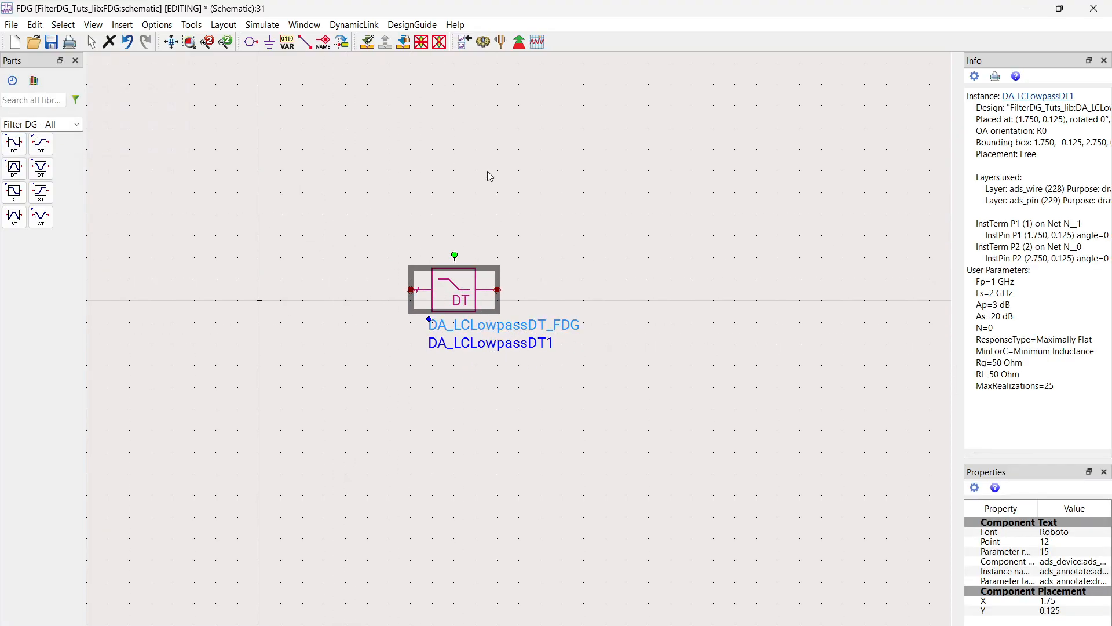
pyautogui.click(408, 26)
pyautogui.click(413, 71)
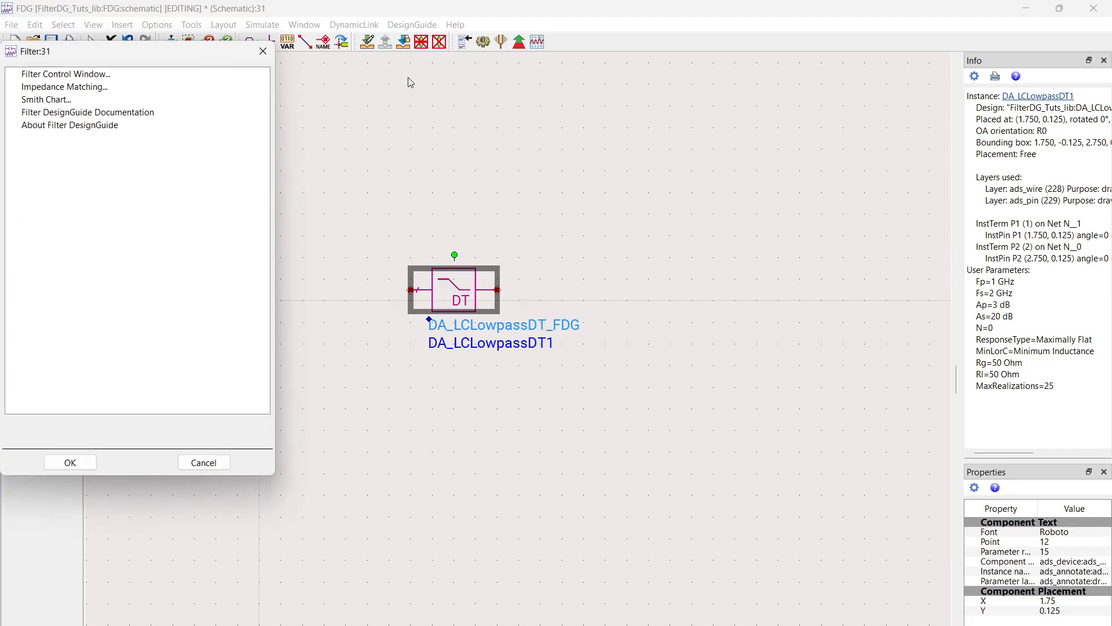
pyautogui.doubleClick(88, 74)
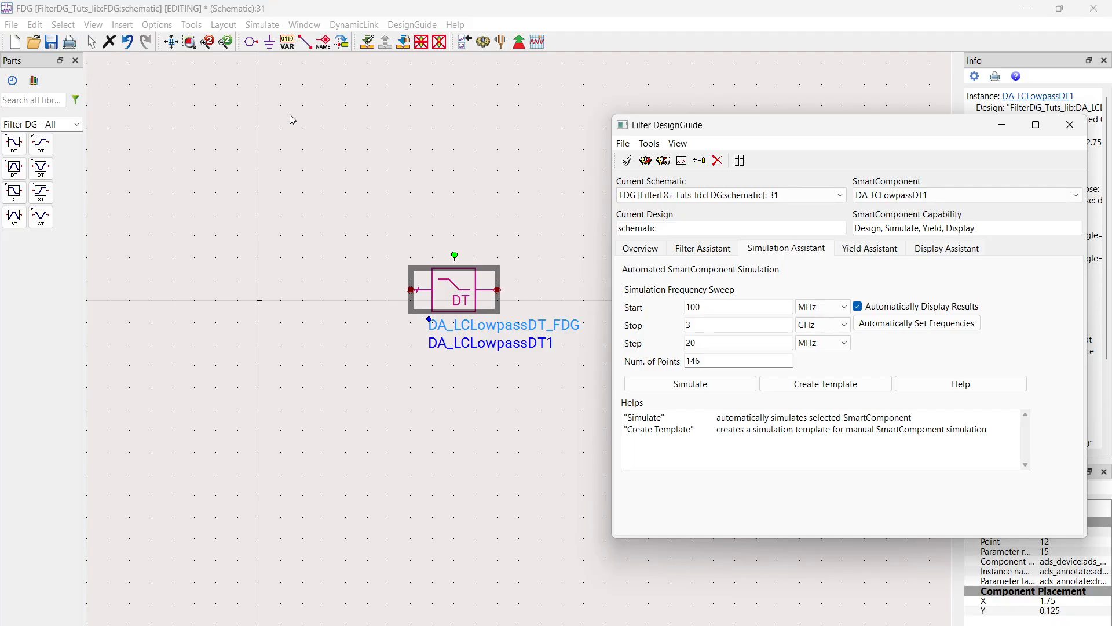
pyautogui.moveTo(648, 123); pyautogui.dragTo(609, 129)
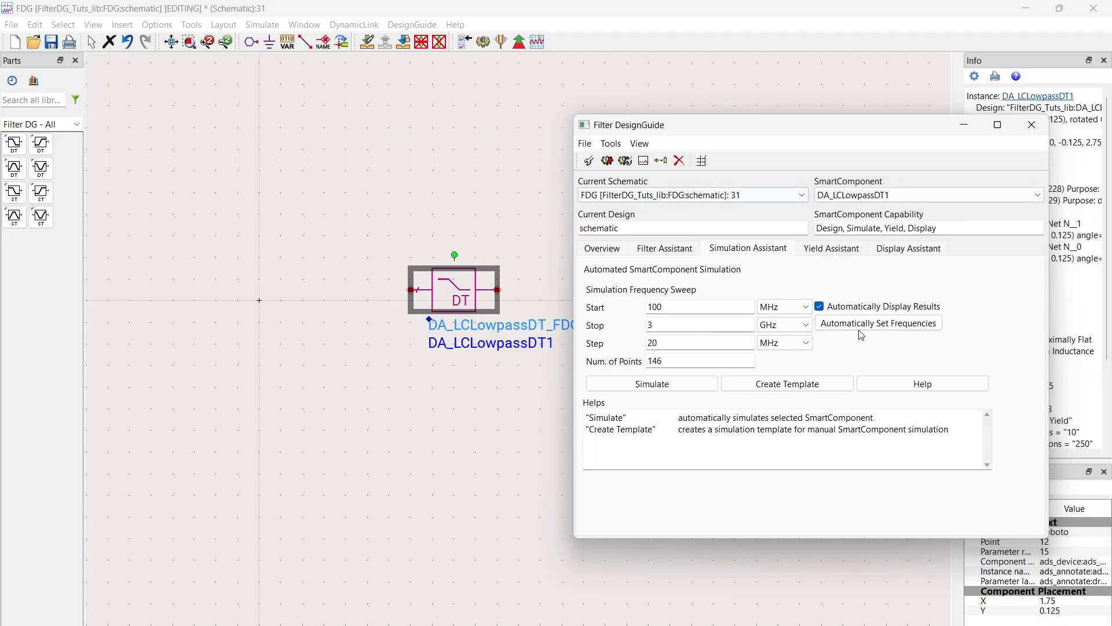
pyautogui.click(672, 249)
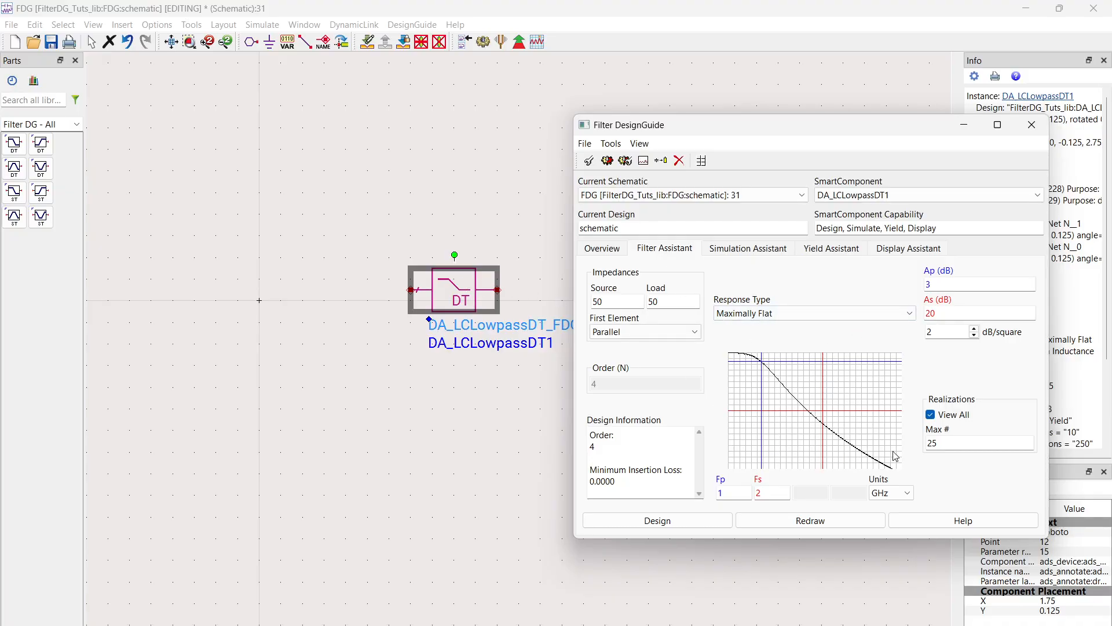
# - Keep the first element as Parallel and set the filter's response type to Chebyshev
pyautogui.click(615, 301)
pyautogui.click(689, 330)
pyautogui.click(642, 342)
pyautogui.click(811, 311)
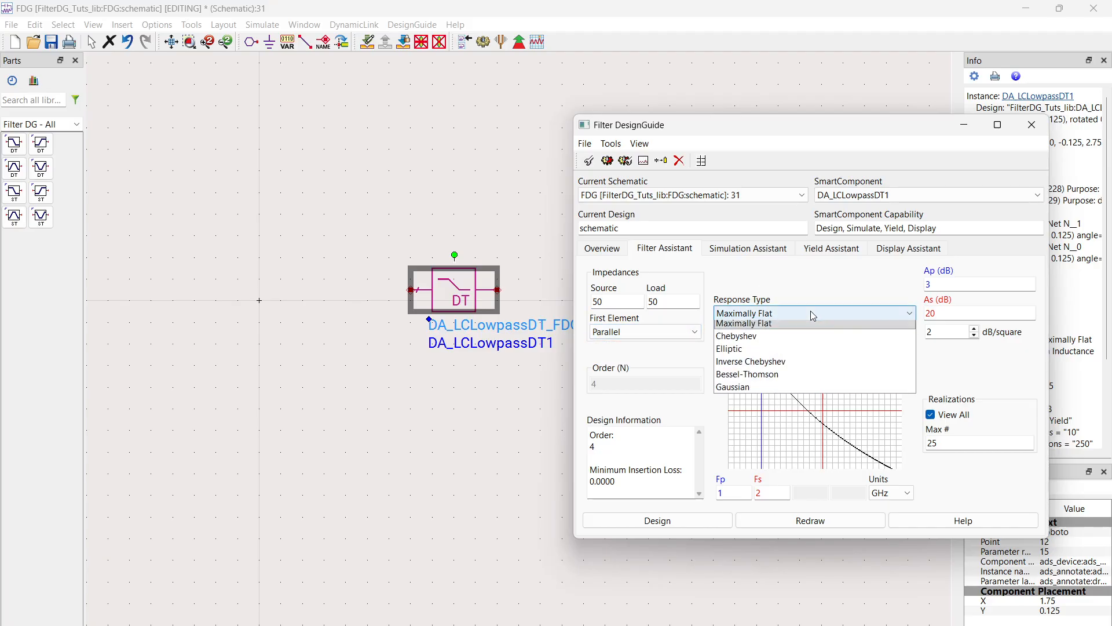
pyautogui.click(760, 344)
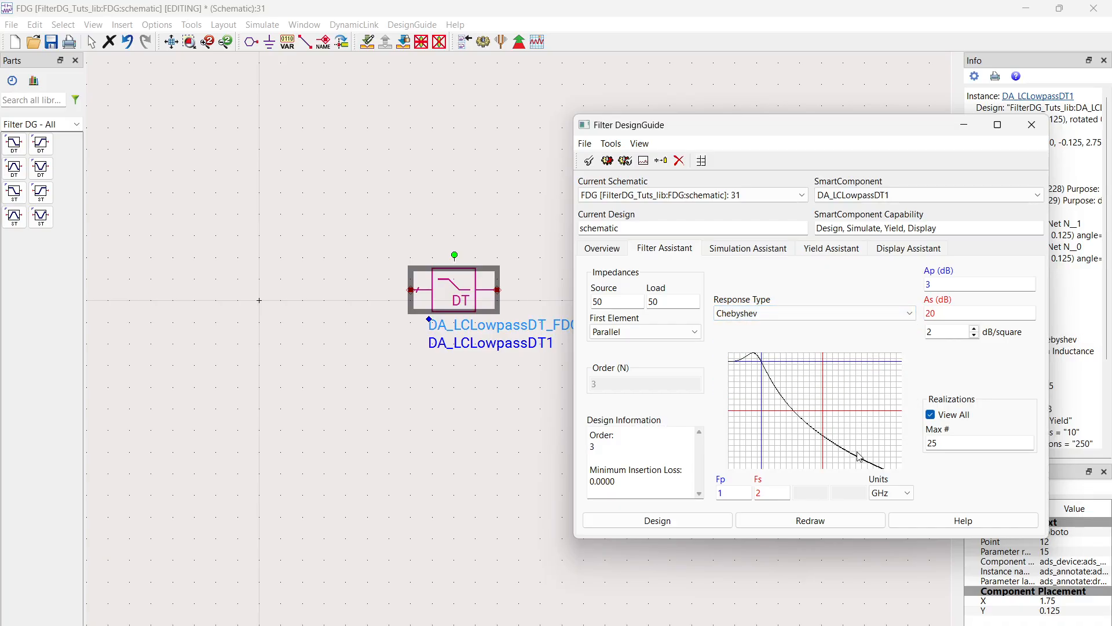
# - Set the passband attenuation Ap to 1 dB
pyautogui.doubleClick(942, 285)
pyautogui.write('1')
pyautogui.press('Return')
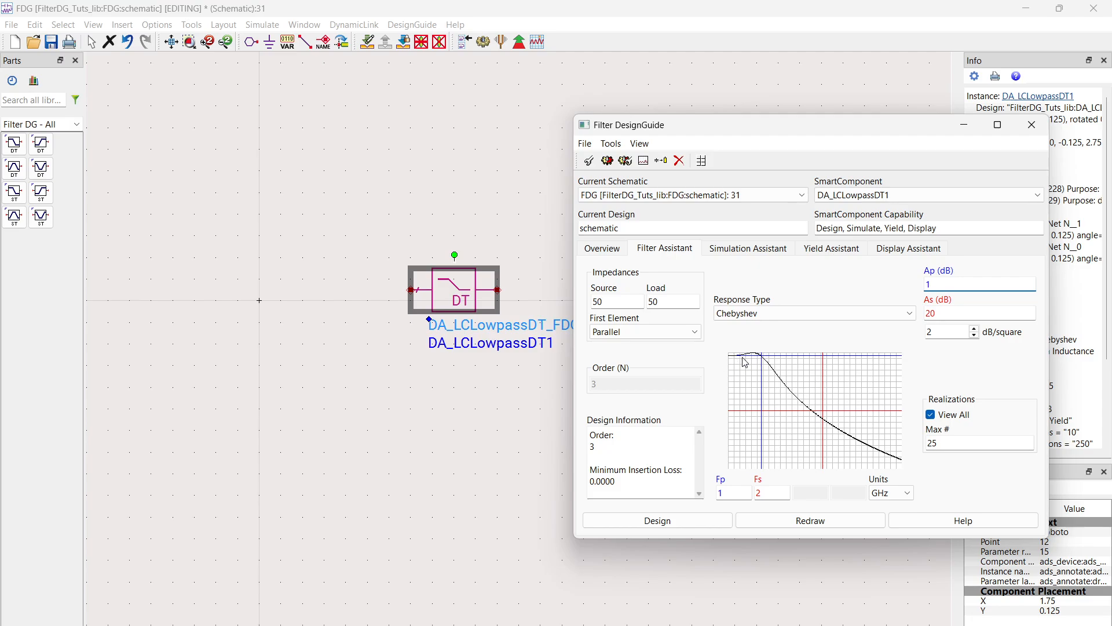
# - Try a stopband attenuation As of 40 dB and return it to 20 dB
pyautogui.press('Tab')
pyautogui.press('Tab')
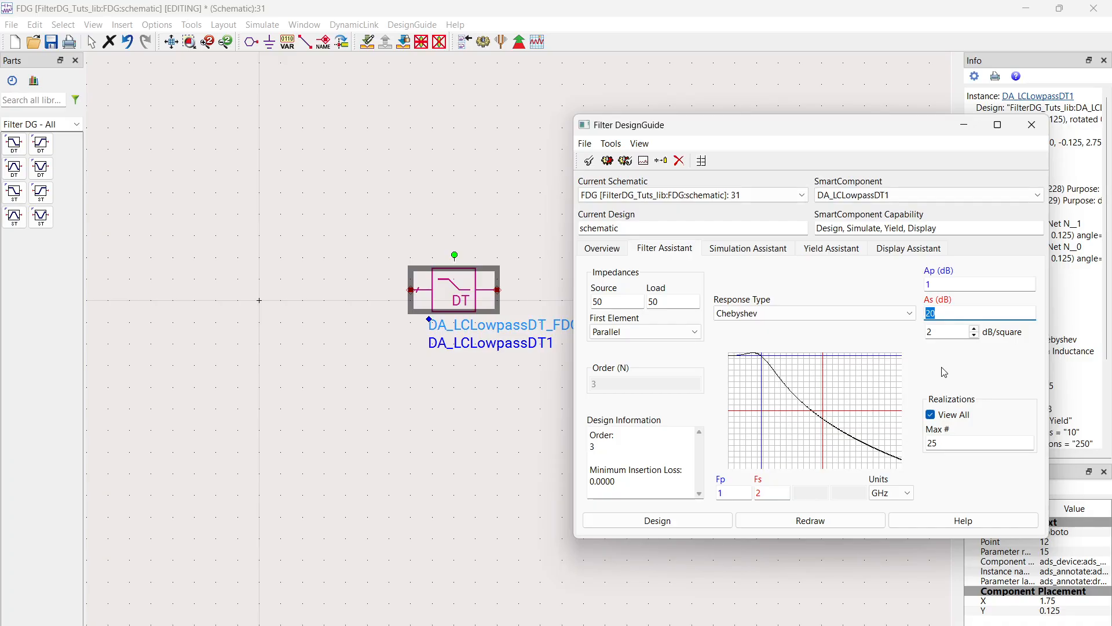
pyautogui.write('40')
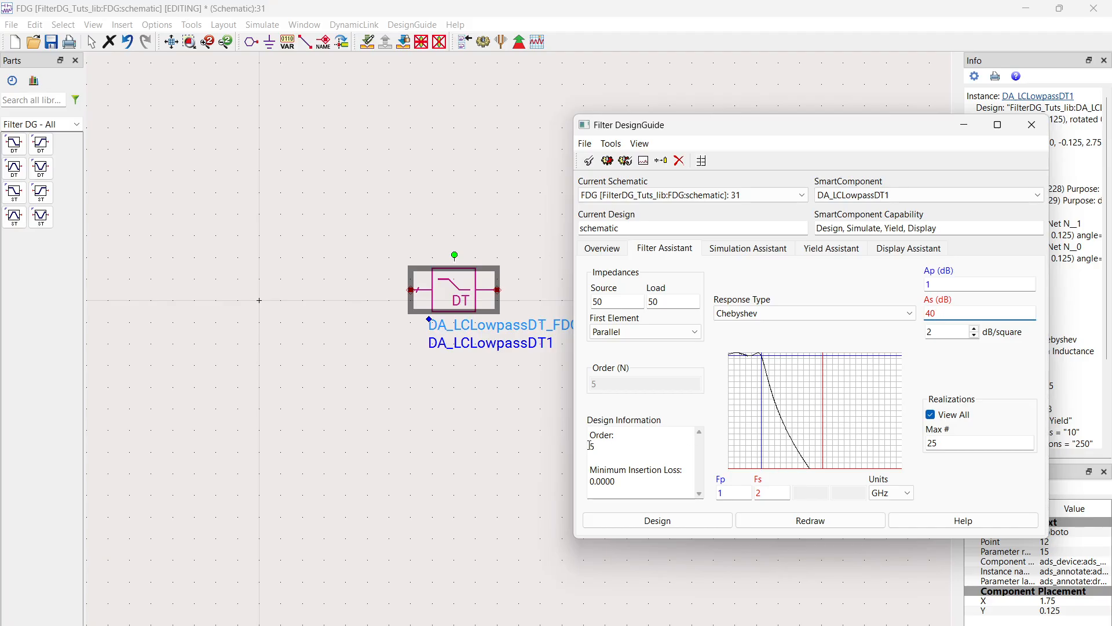
pyautogui.moveTo(936, 313); pyautogui.dragTo(896, 315)
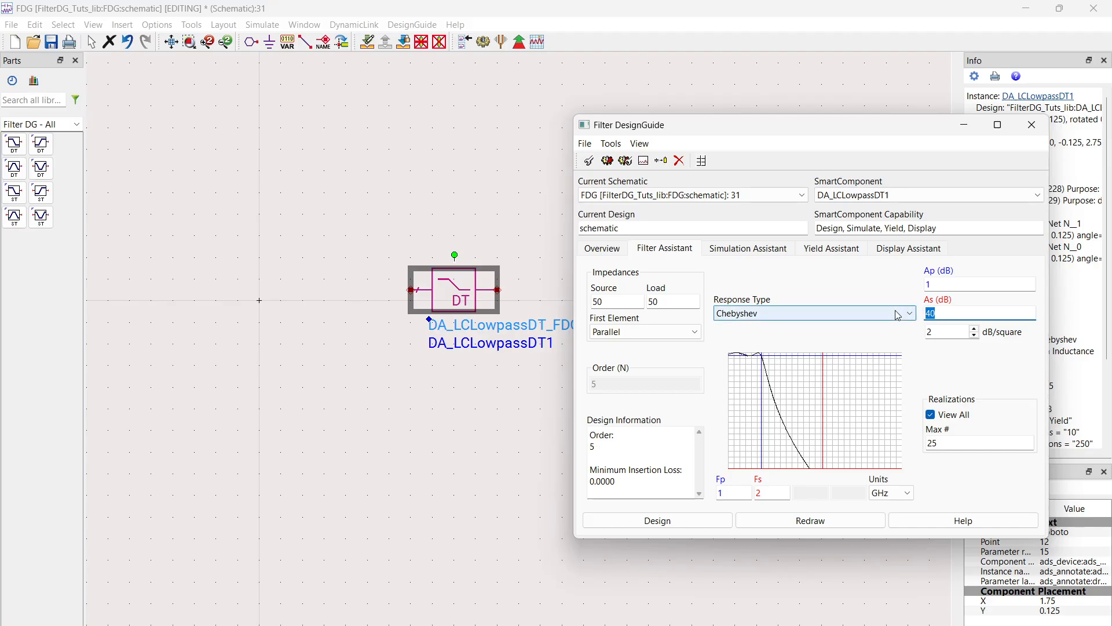
pyautogui.write('20')
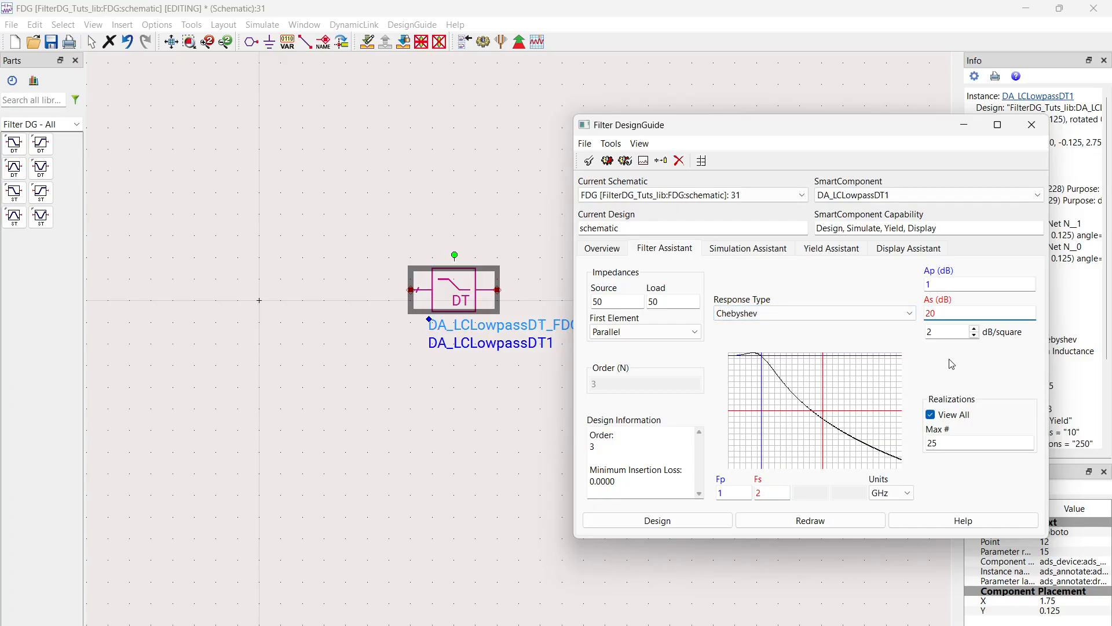
# - Set the passband edge frequency Fp to 2.5 GHz and the stopband edge frequency Fs to 3 GHz
pyautogui.doubleClick(723, 492)
pyautogui.write('5')
pyautogui.click(751, 492)
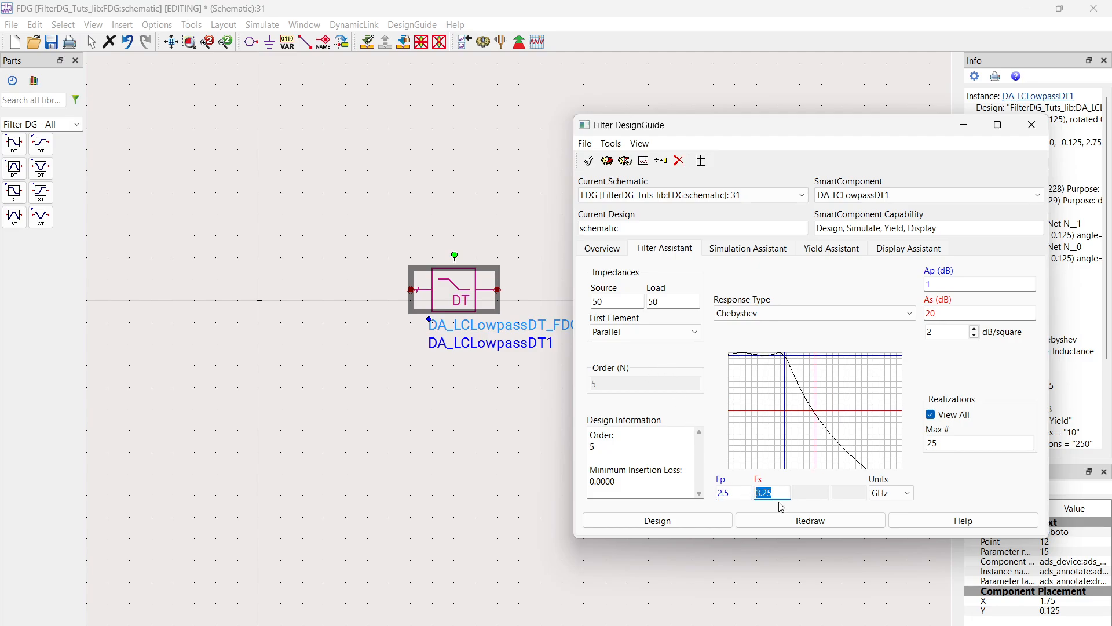
pyautogui.write('3')
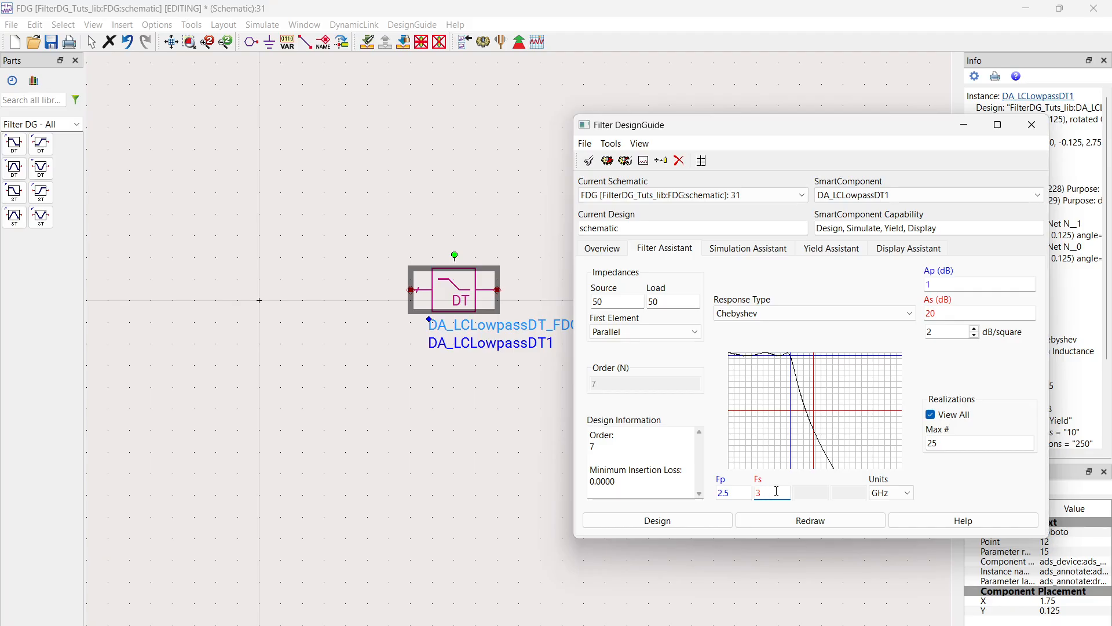
# - Try a stopband edge frequency Fs of 4 GHz, return it to 3 GHz and redraw the response
pyautogui.write('4')
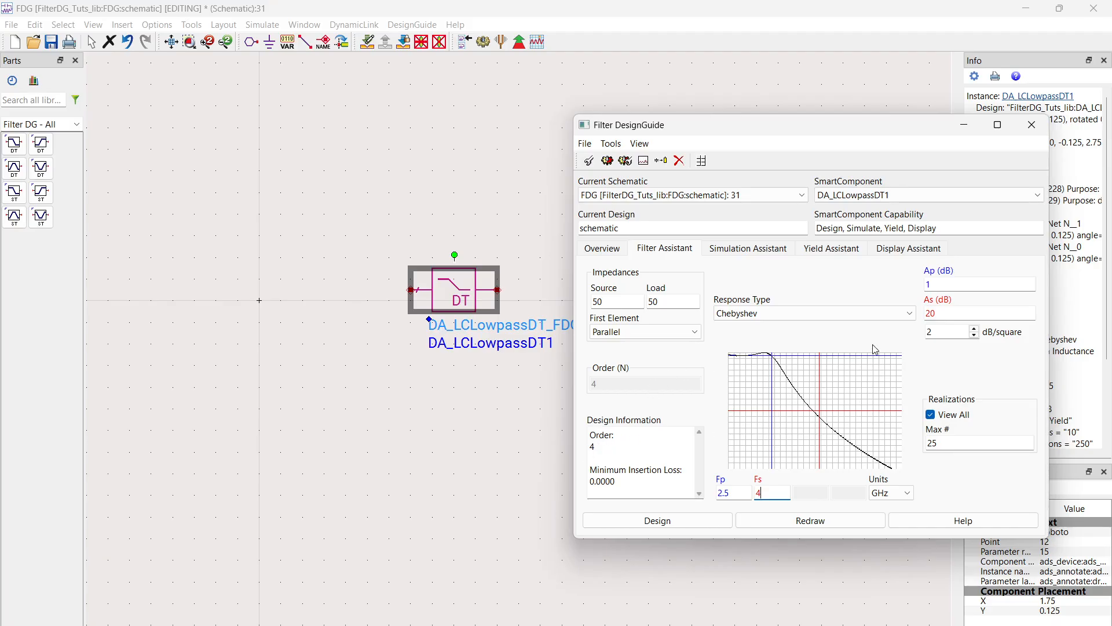
pyautogui.doubleClick(944, 313)
pyautogui.doubleClick(766, 493)
pyautogui.write('3')
pyautogui.click(759, 520)
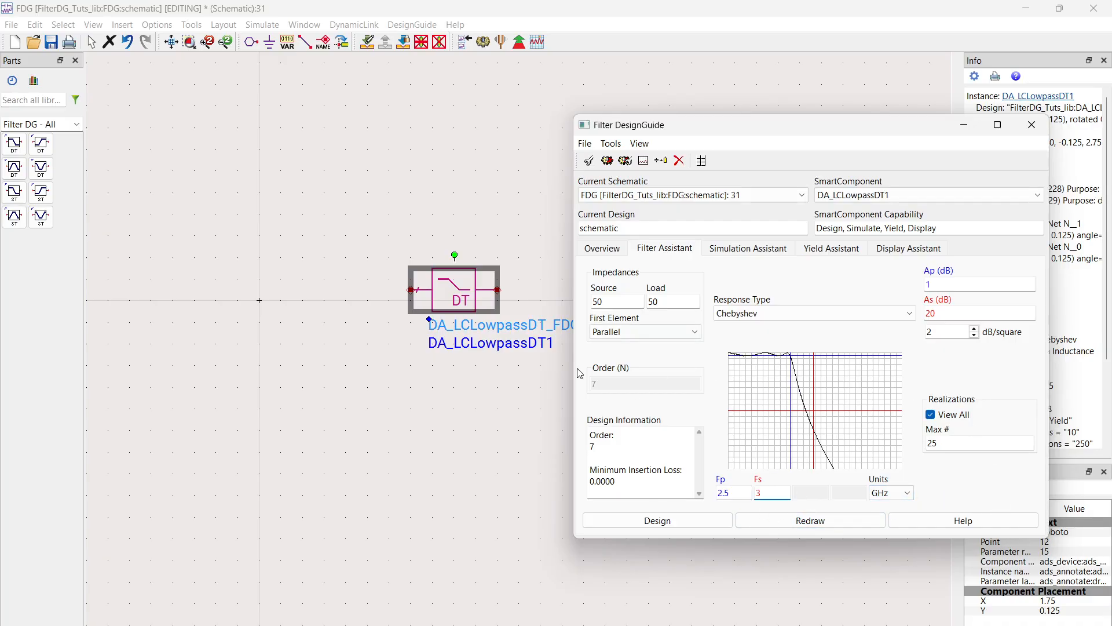
# - Generate the filter design and simulate it over an automatically set frequency sweep
pyautogui.click(658, 521)
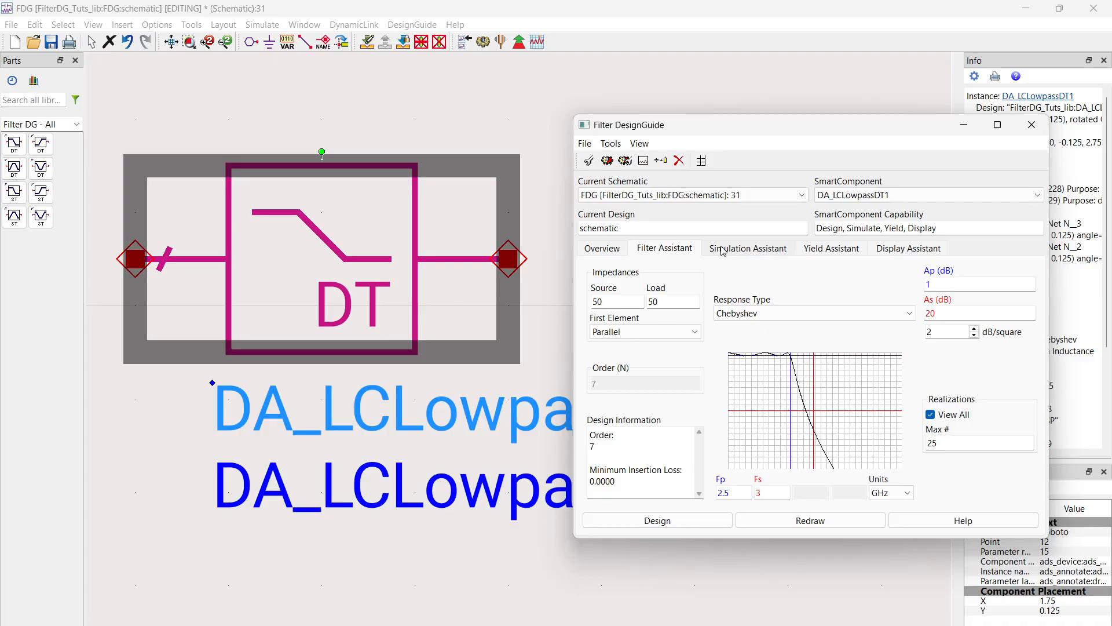
pyautogui.click(740, 253)
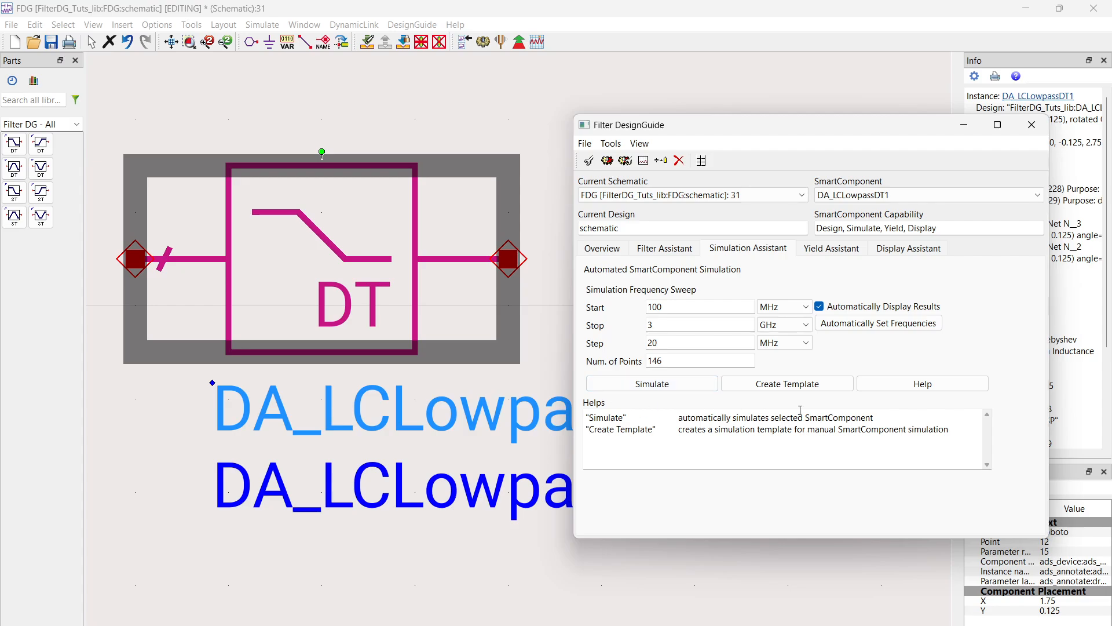
pyautogui.click(857, 326)
pyautogui.click(679, 384)
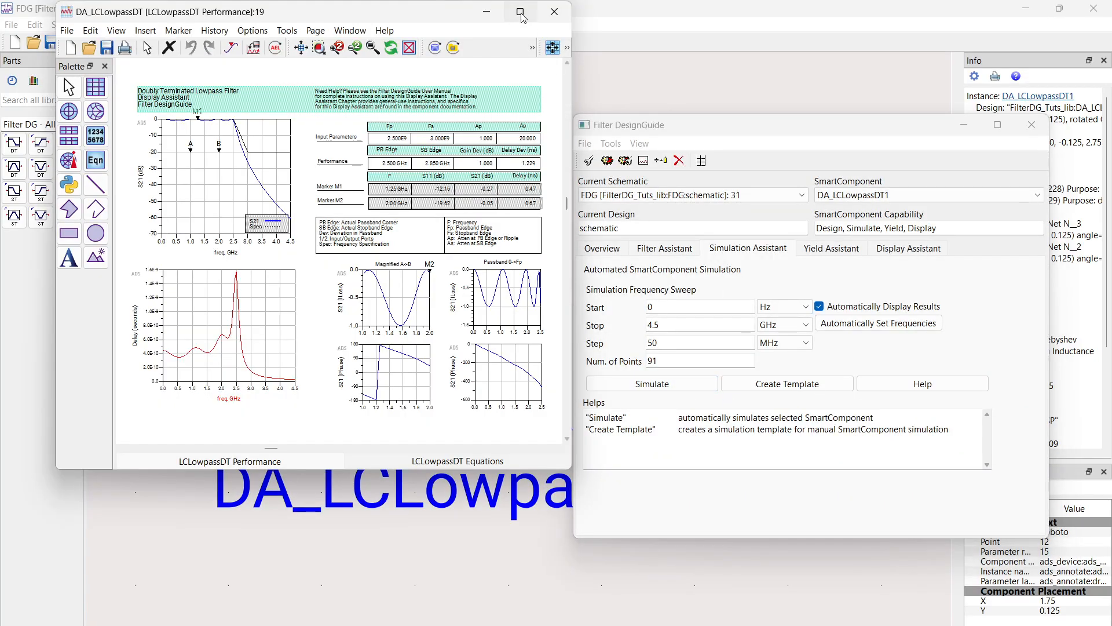
# - Enlarge the simulation results and examine the S21 response against its specification, the delay plot and the performance and marker tables
pyautogui.click(522, 14)
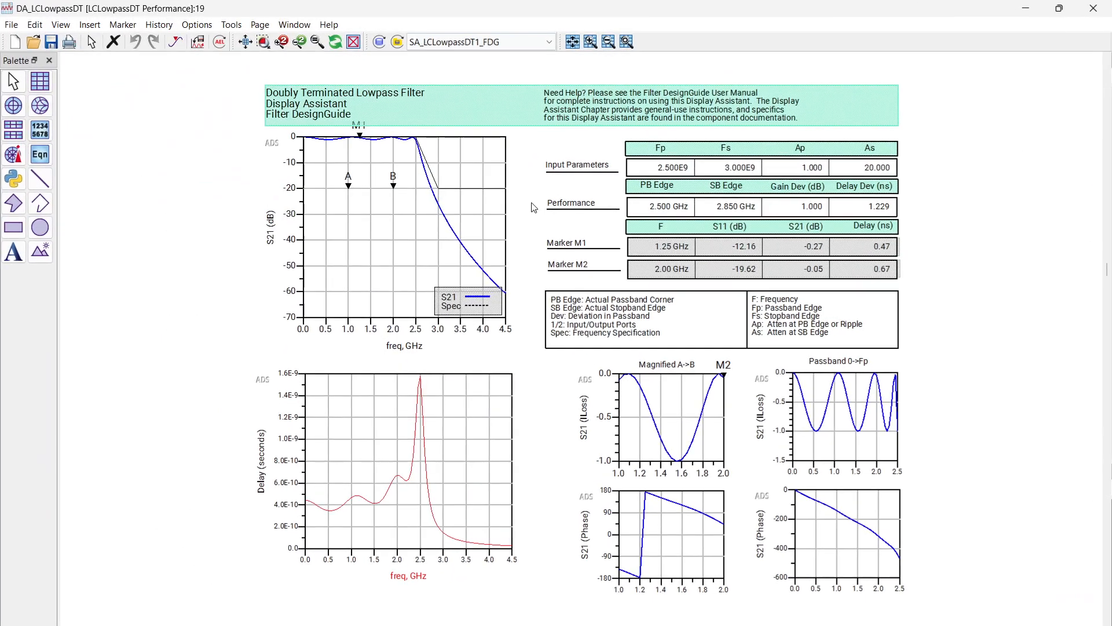
pyautogui.scroll(2, 529, 318)
pyautogui.scroll(-1, 568, 335)
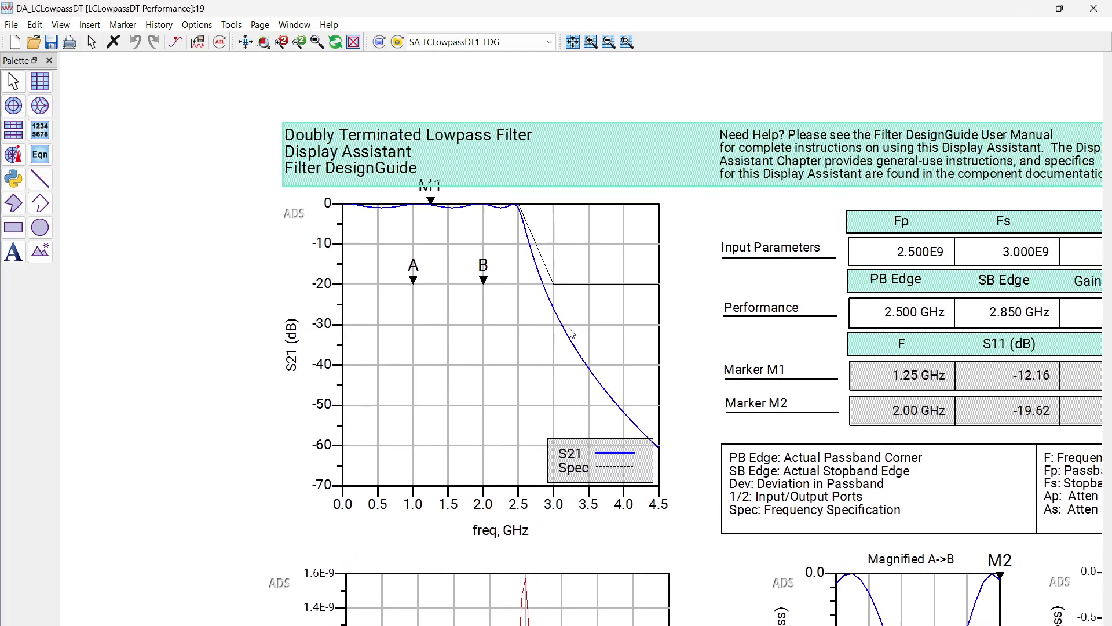
pyautogui.scroll(2, 561, 347)
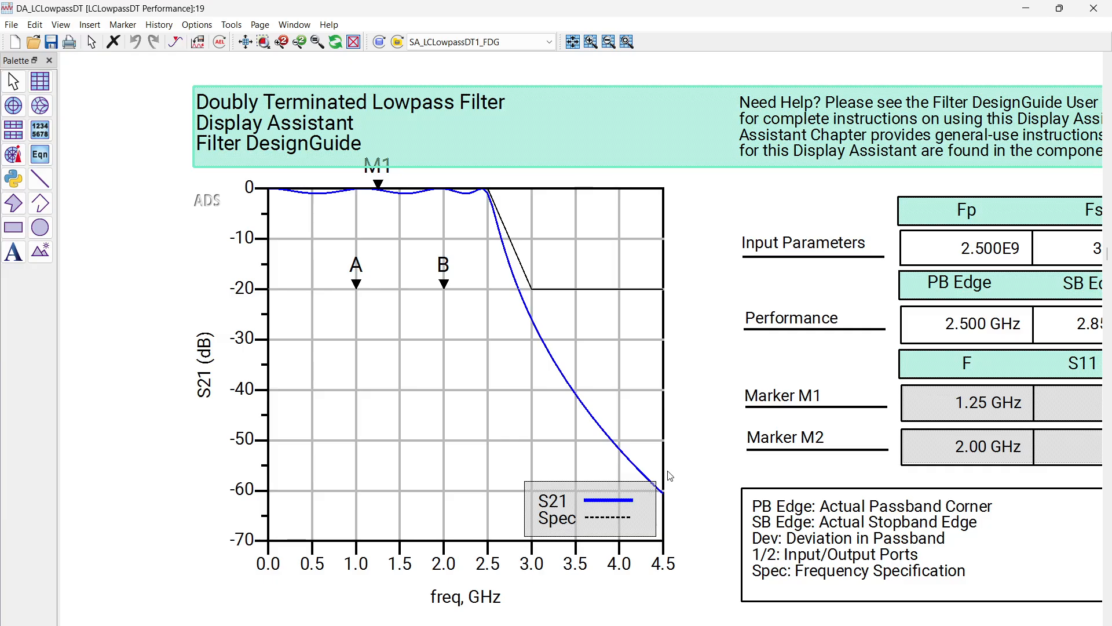
pyautogui.moveTo(768, 392); pyautogui.dragTo(320, 421)
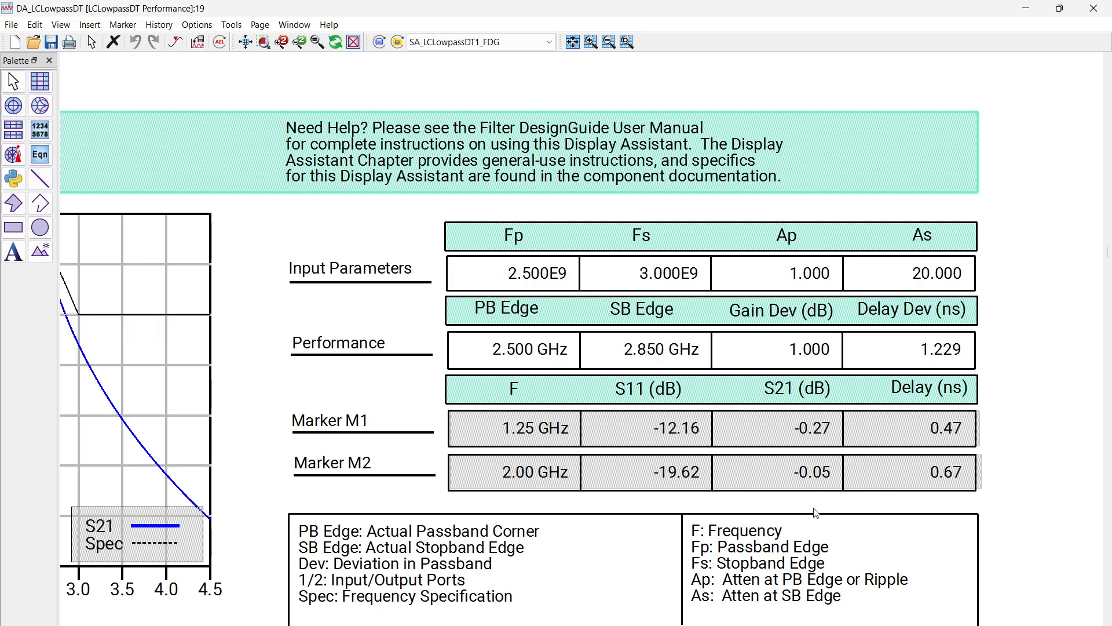
pyautogui.scroll(2, 784, 377)
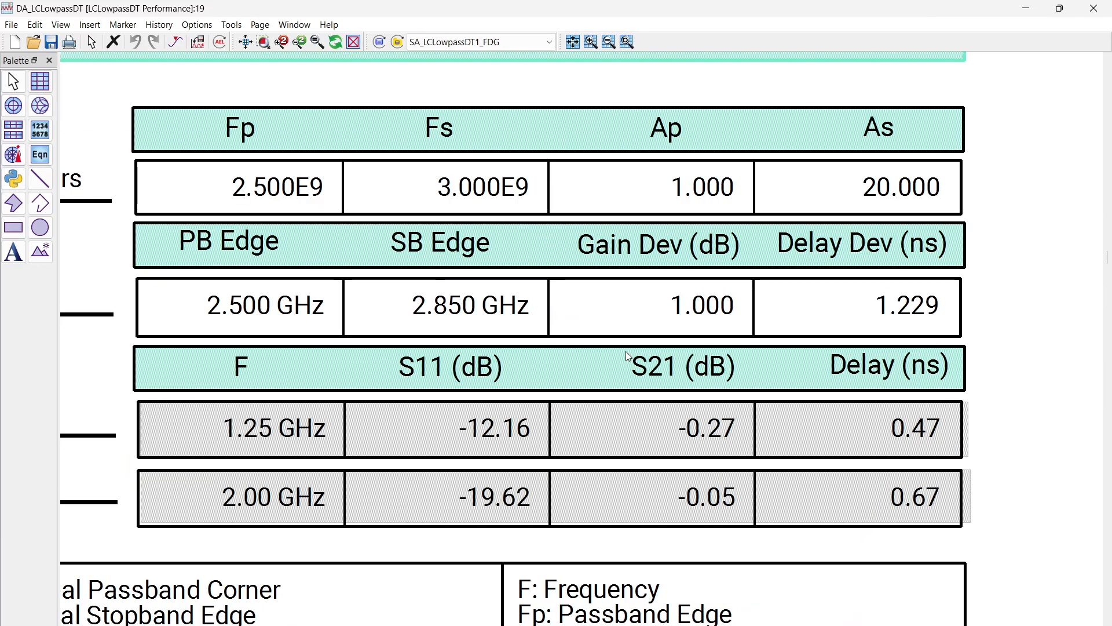
pyautogui.scroll(-3, 586, 346)
pyautogui.scroll(4, 587, 348)
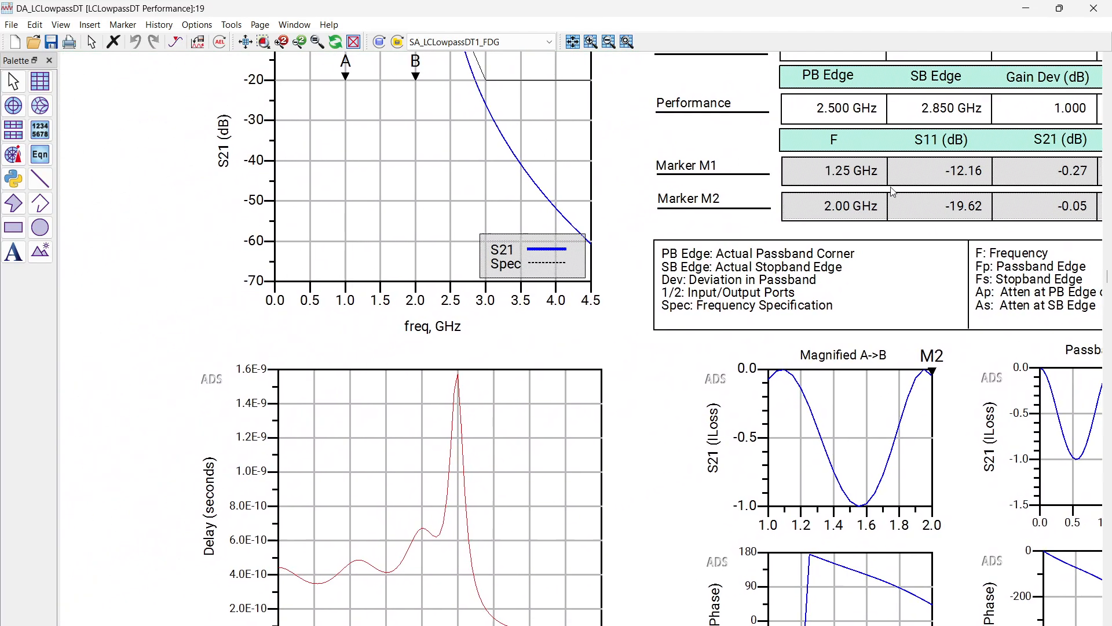
pyautogui.scroll(-4, 504, 384)
pyautogui.scroll(3, 521, 335)
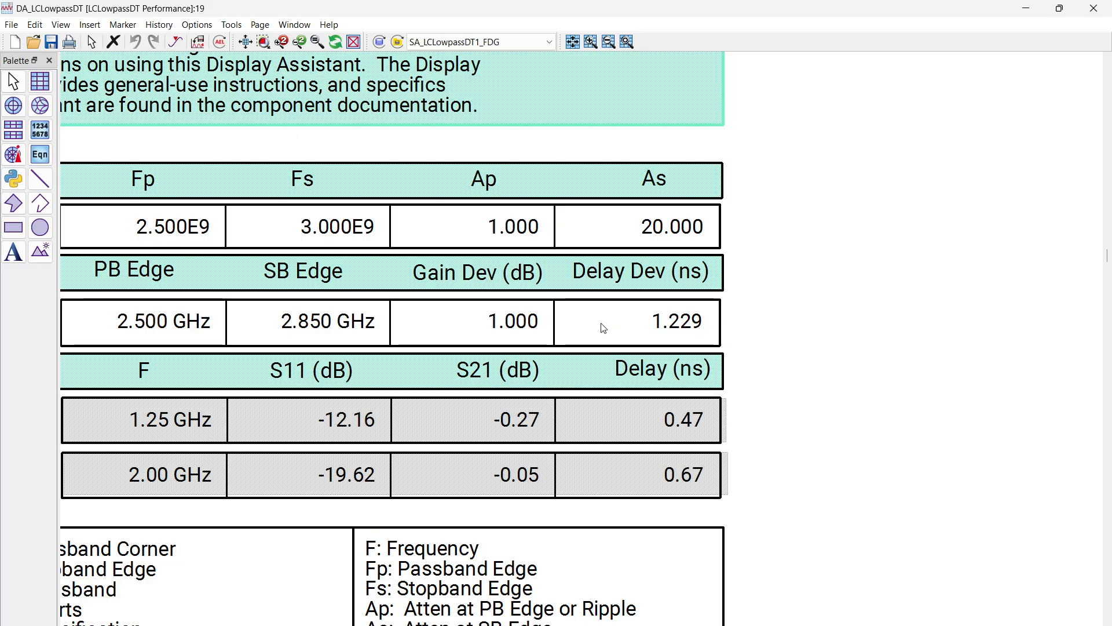
# - Switch to the FDG schematic and examine the LC ladder network inside the DA_LCLowpassDT1 component, returning to the top-level schematic
pyautogui.scroll(-3, 601, 323)
pyautogui.moveTo(551, 387); pyautogui.dragTo(833, 278)
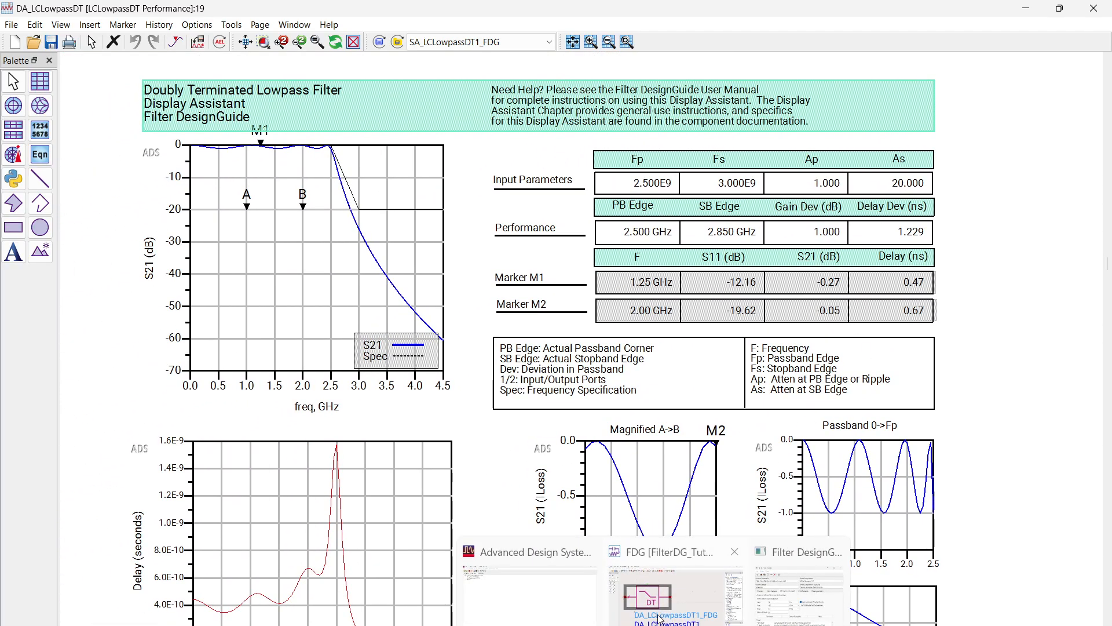
pyautogui.click(659, 619)
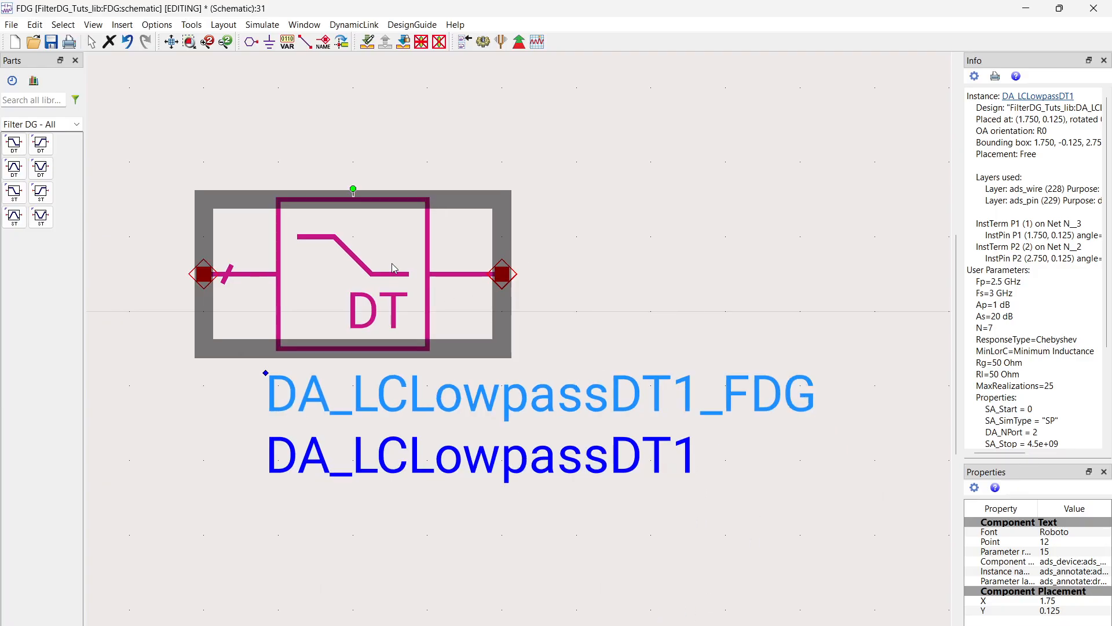
pyautogui.click(366, 42)
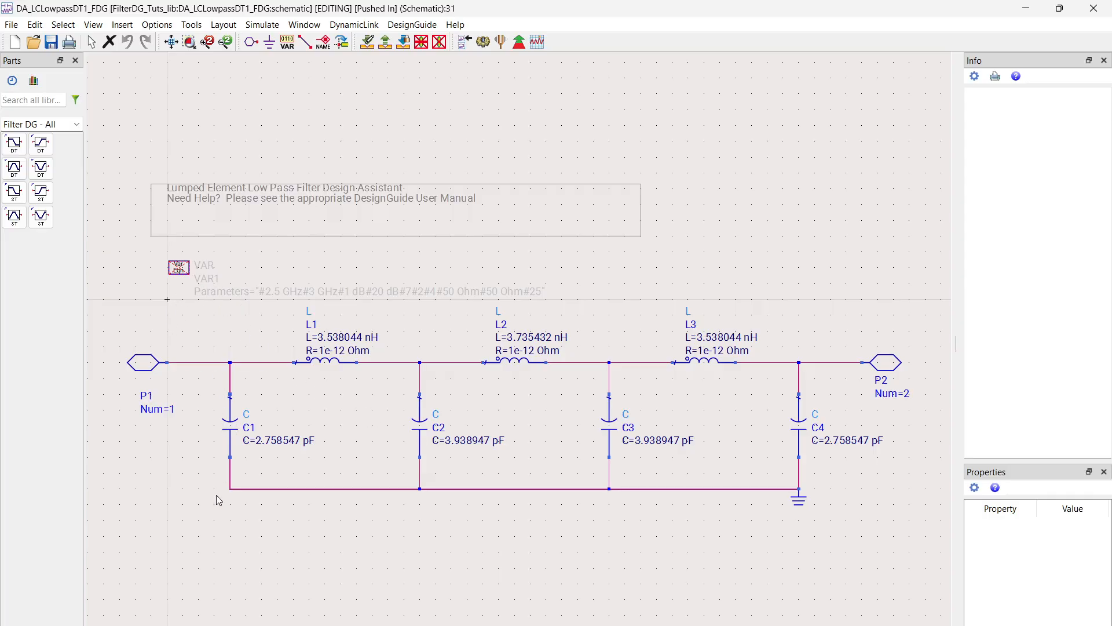
pyautogui.scroll(3, 824, 431)
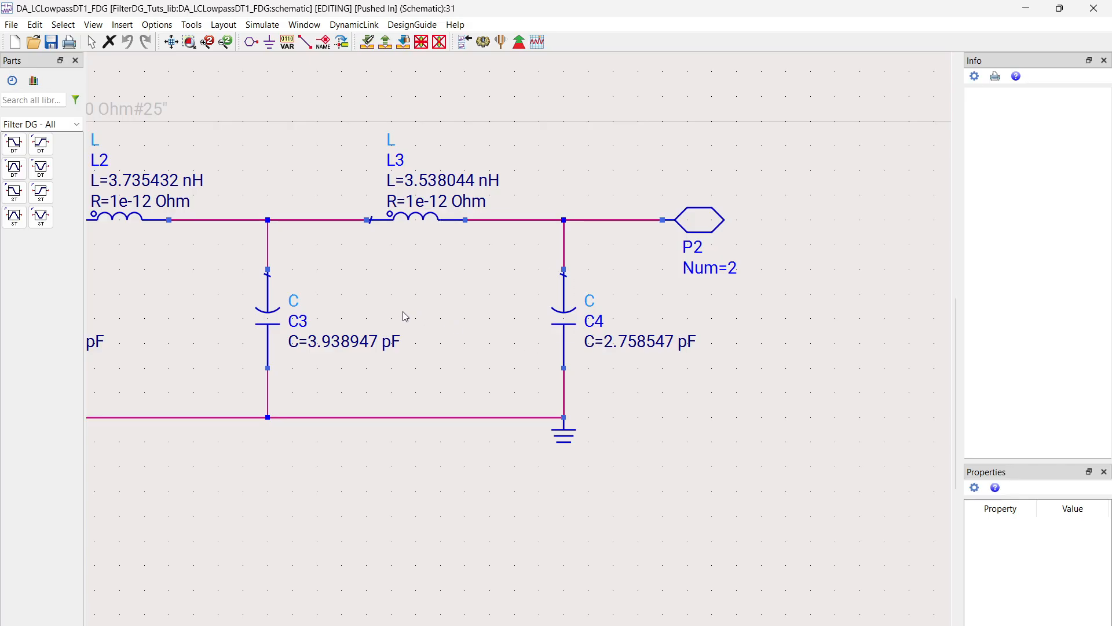
pyautogui.scroll(-4, 398, 322)
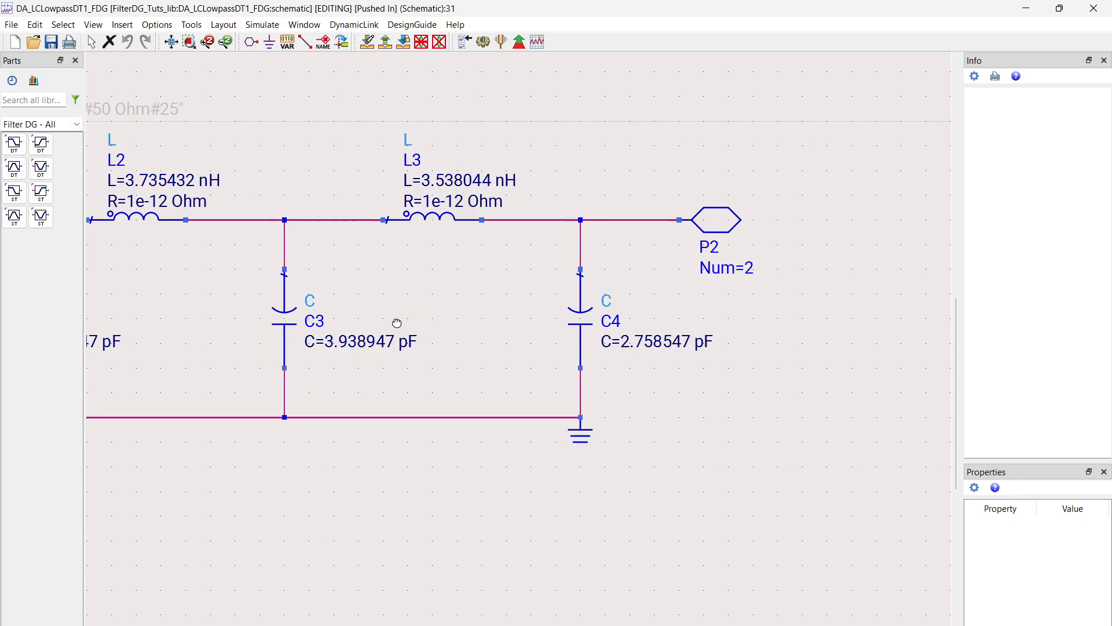
pyautogui.moveTo(587, 375); pyautogui.dragTo(621, 389)
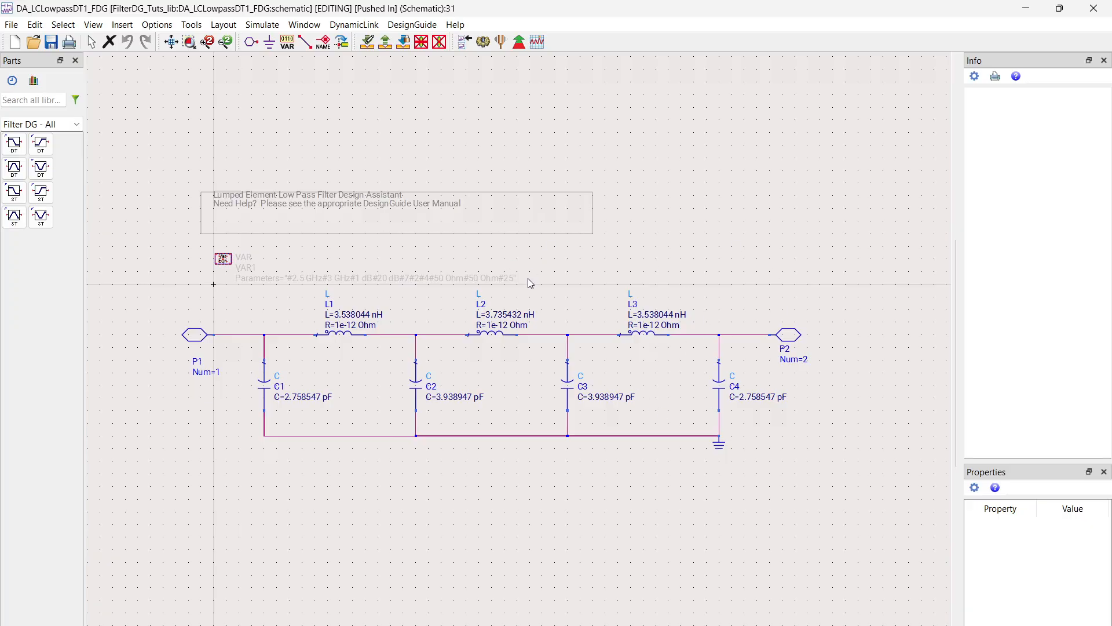
pyautogui.click(385, 42)
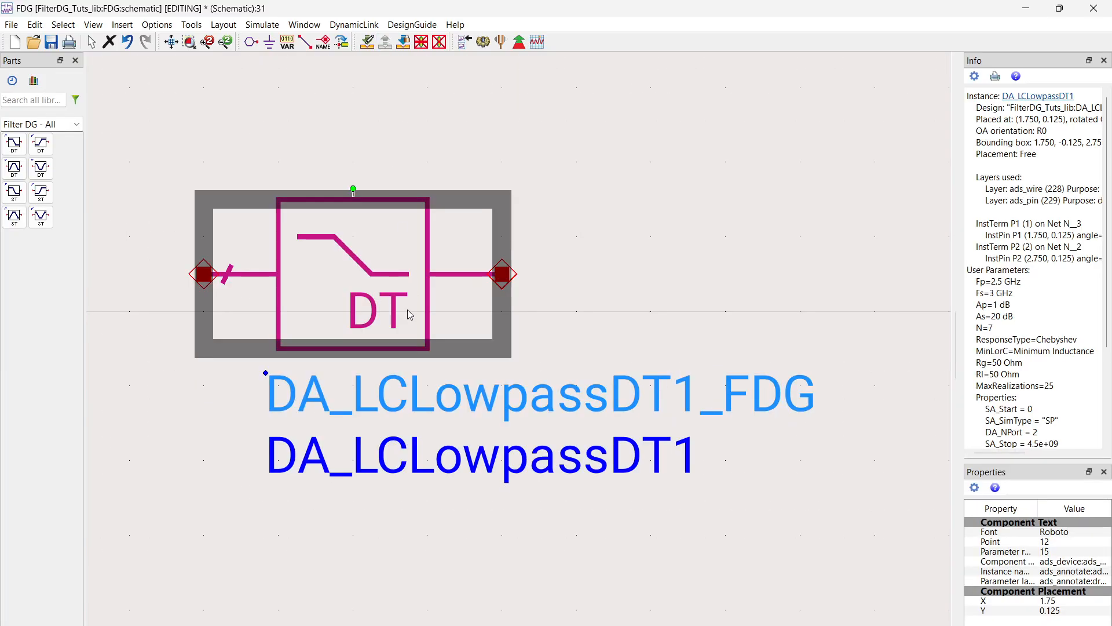
# - Open the Smith Chart Utility from the Filter DesignGuide and keep its window at normal size
pyautogui.click(409, 25)
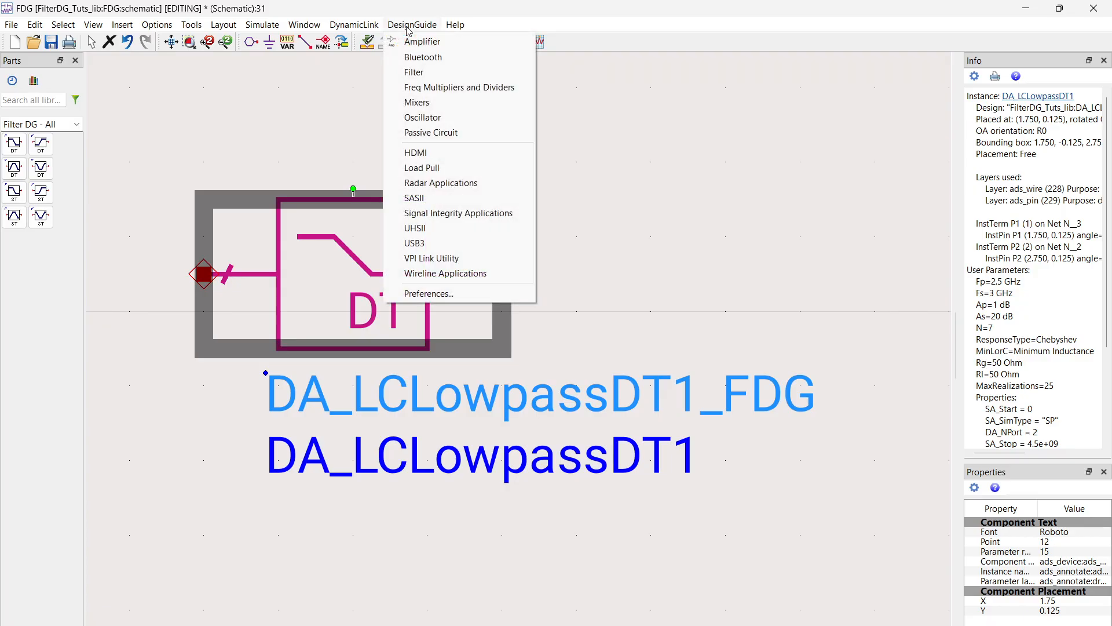
pyautogui.click(415, 72)
pyautogui.click(37, 100)
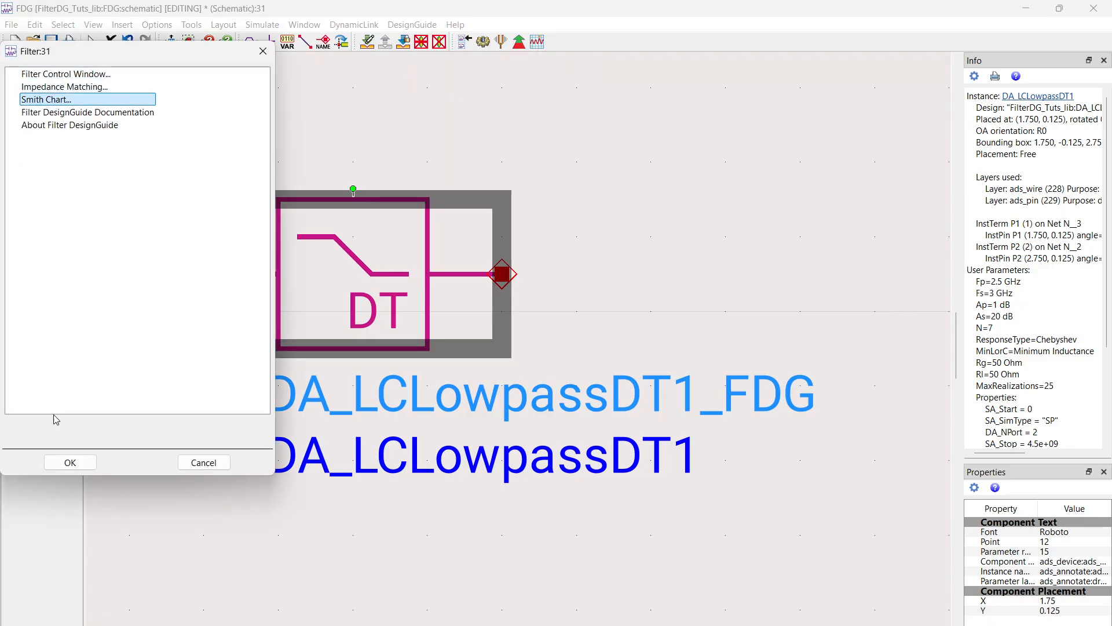
pyautogui.doubleClick(74, 103)
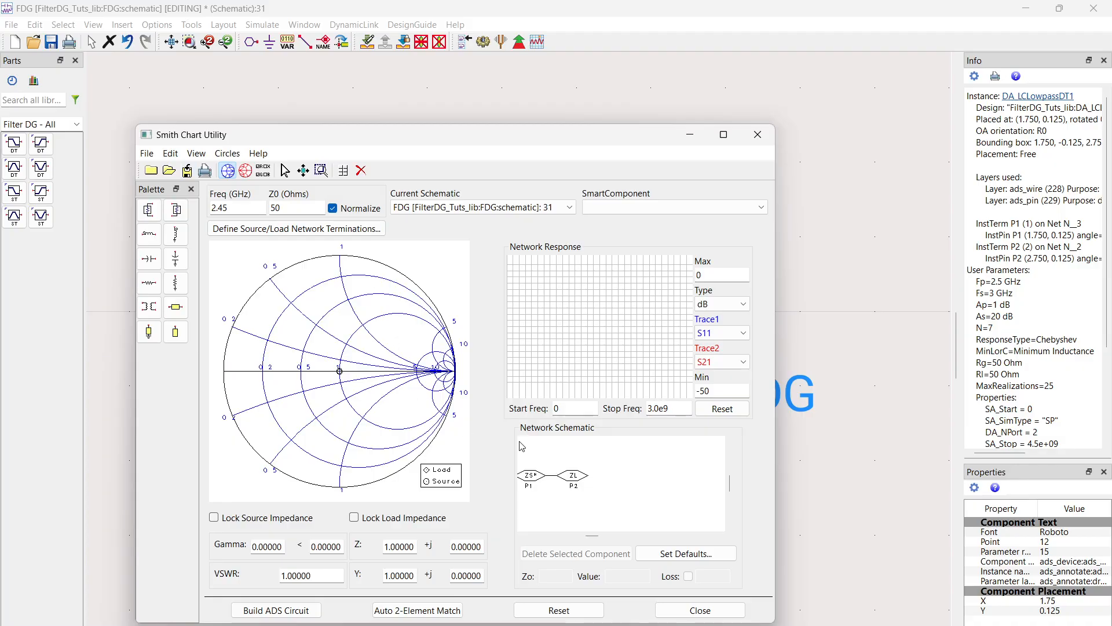
pyautogui.click(723, 134)
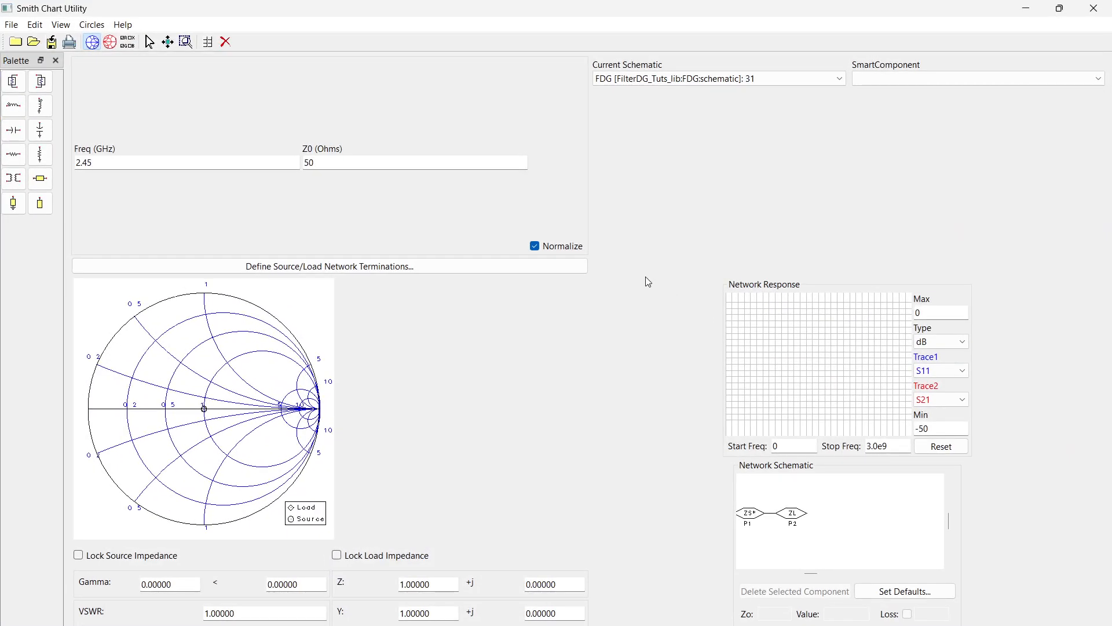
pyautogui.click(1059, 8)
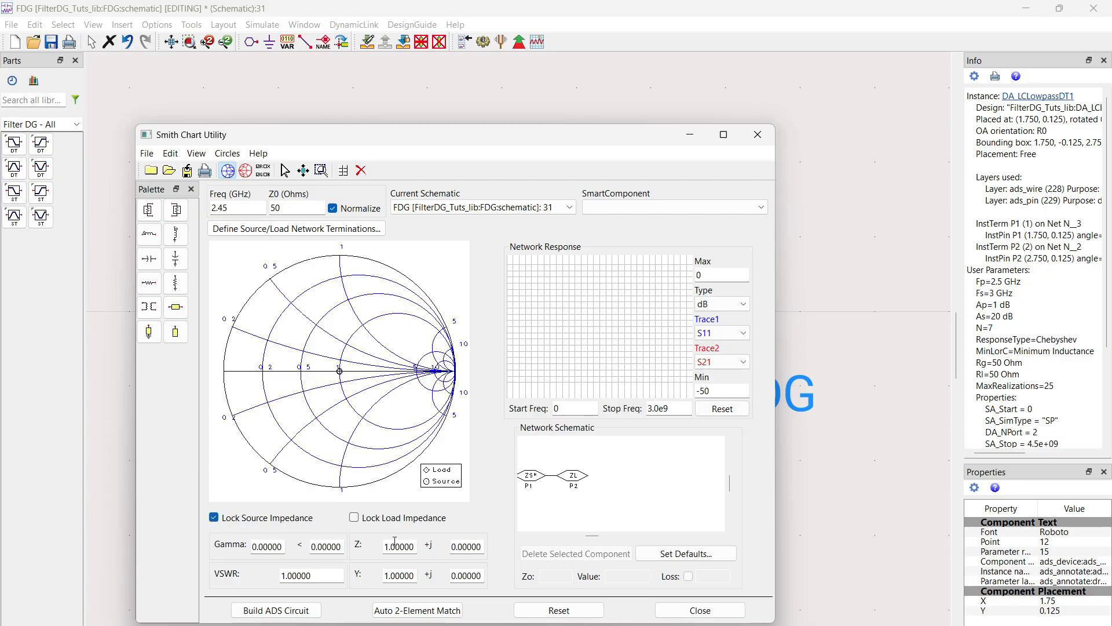
# - Set the load impedance ZL in the network schematic to 25+j*18
pyautogui.click(575, 482)
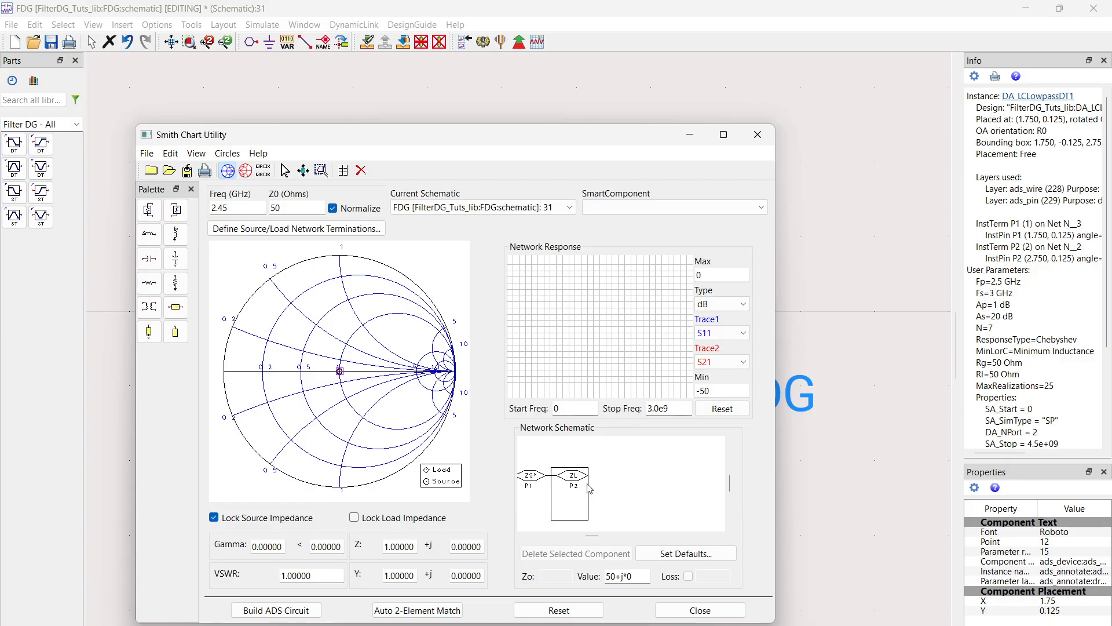
pyautogui.click(618, 577)
pyautogui.press('BackSpace')
pyautogui.press('BackSpace')
pyautogui.write('25')
pyautogui.click(635, 573)
pyautogui.press('BackSpace')
pyautogui.write('18')
pyautogui.press('Return')
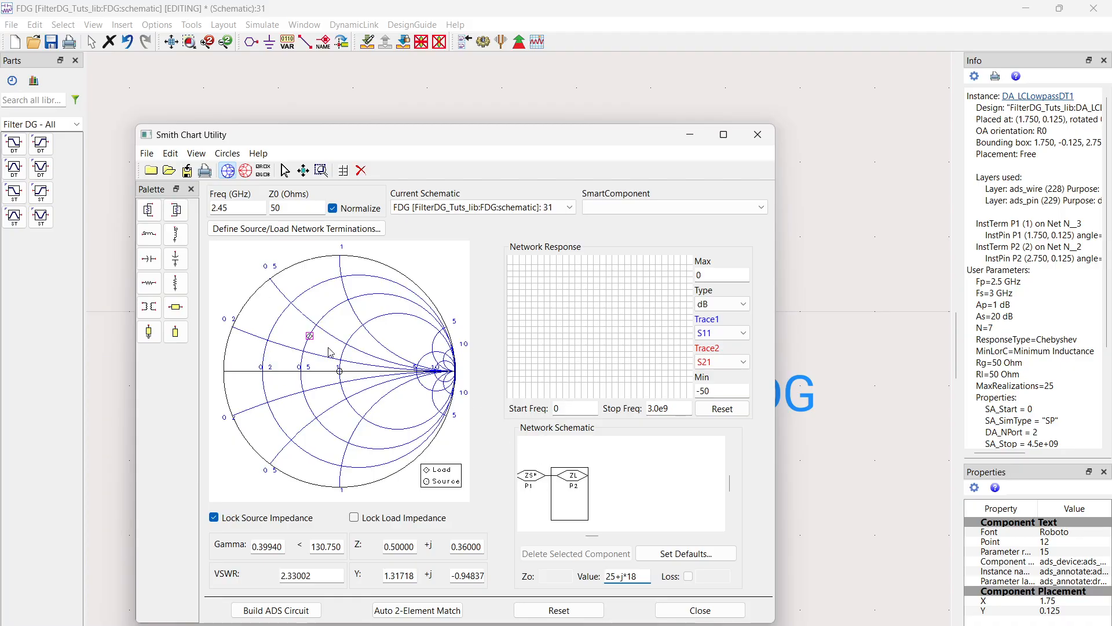
# - Add a series inductor of about 608 pH and a shunt capacitor of about 1.29 pF to the matching network
pyautogui.click(149, 234)
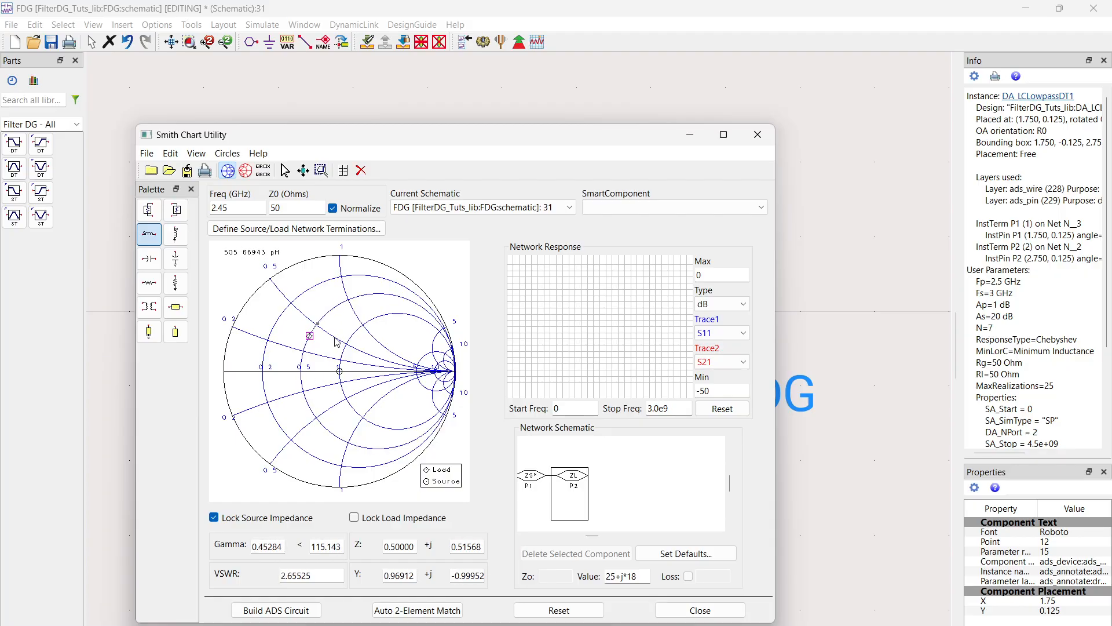
pyautogui.click(338, 359)
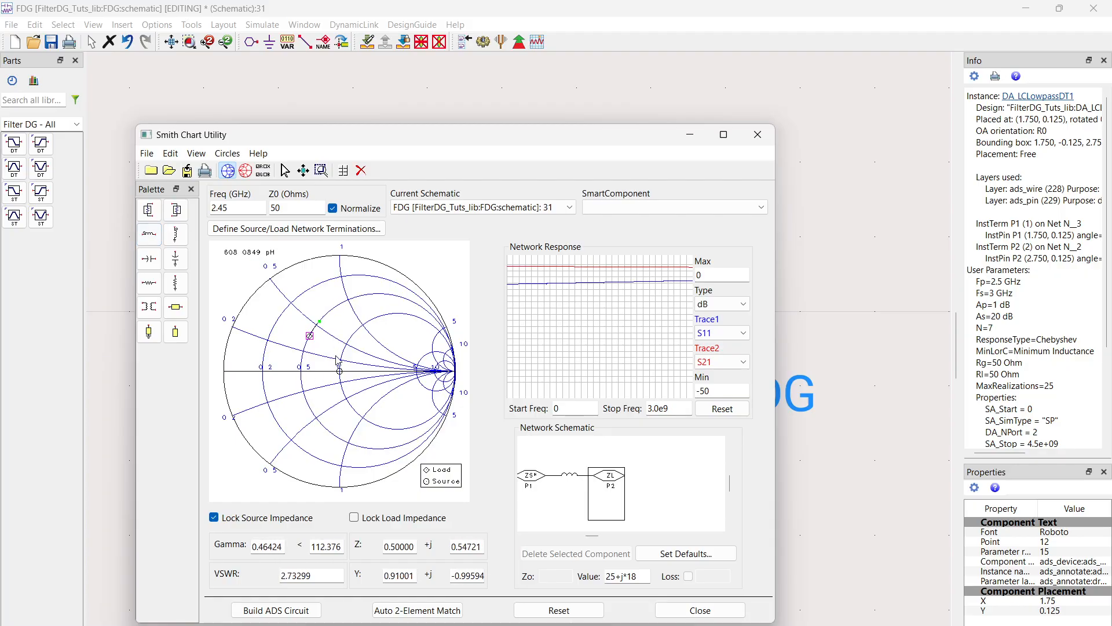
pyautogui.click(176, 259)
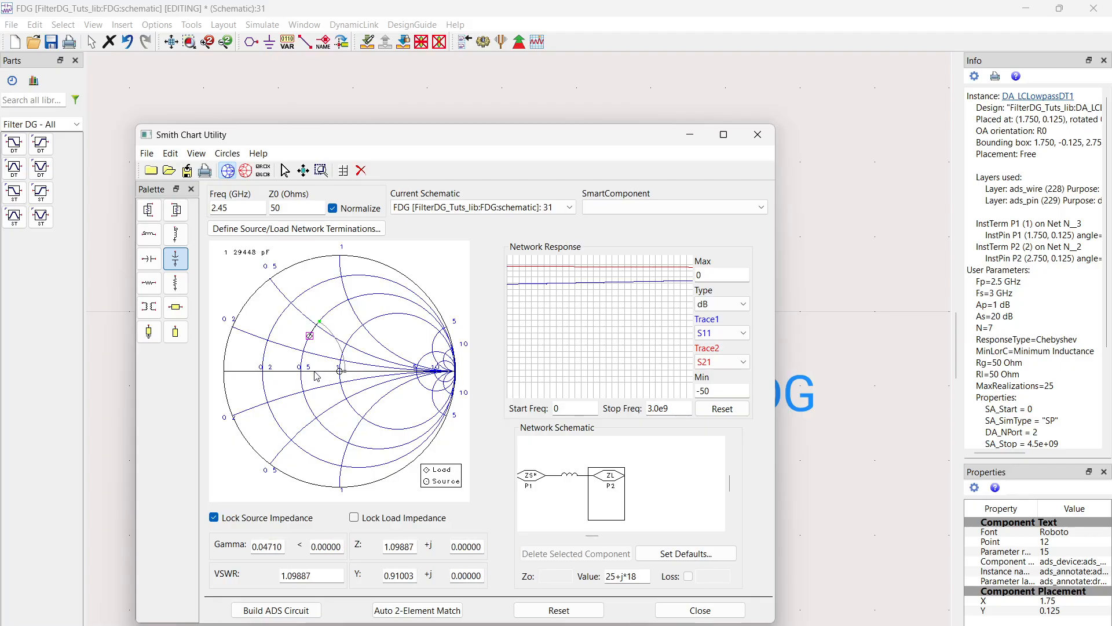
pyautogui.click(317, 375)
# - Tune the series inductor on the Smith chart to about 463 pH to bring the match to the chart's centre
pyautogui.click(318, 323)
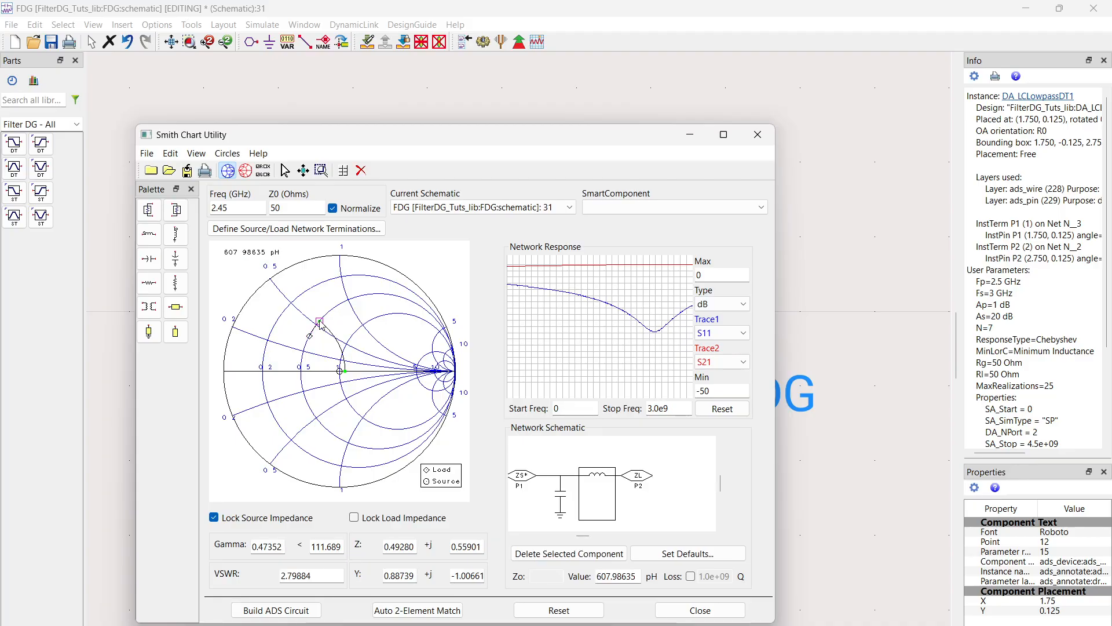
pyautogui.moveTo(319, 327); pyautogui.dragTo(346, 378)
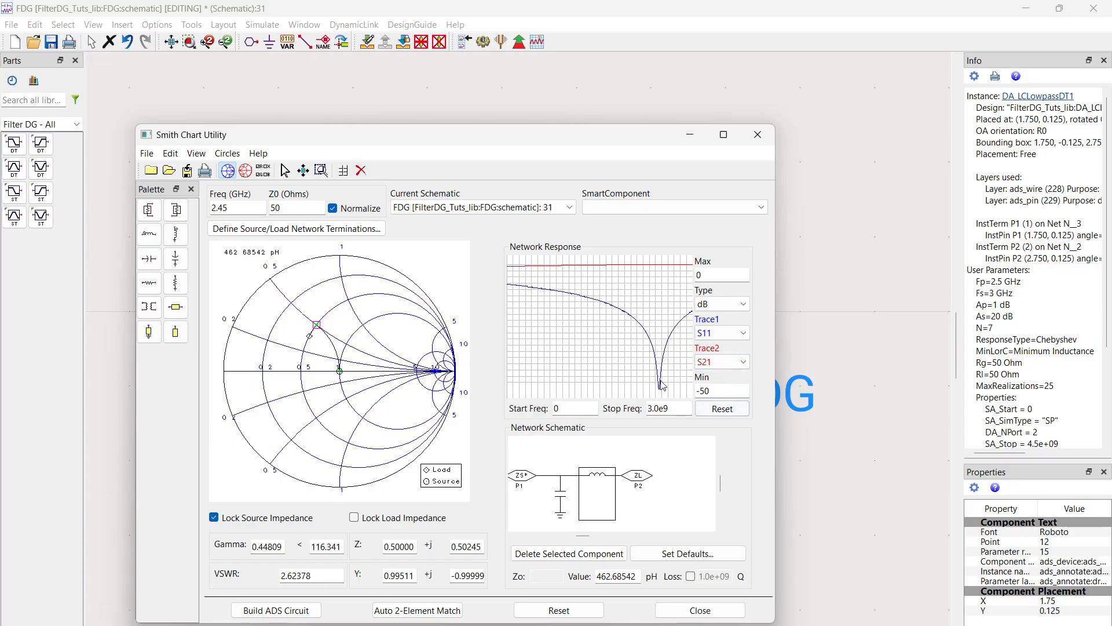
pyautogui.moveTo(230, 207); pyautogui.dragTo(225, 204)
pyautogui.click(230, 205)
pyautogui.click(660, 506)
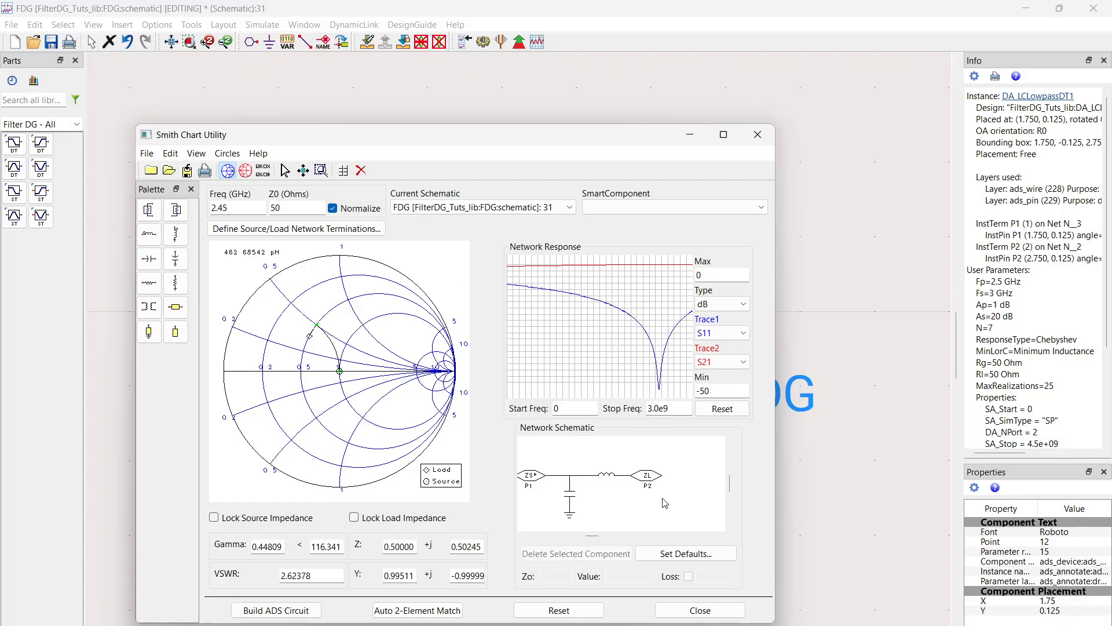
# - Inspect the component values of the shunt capacitor and the series inductor in the network schematic
pyautogui.click(576, 502)
pyautogui.click(595, 473)
pyautogui.click(557, 493)
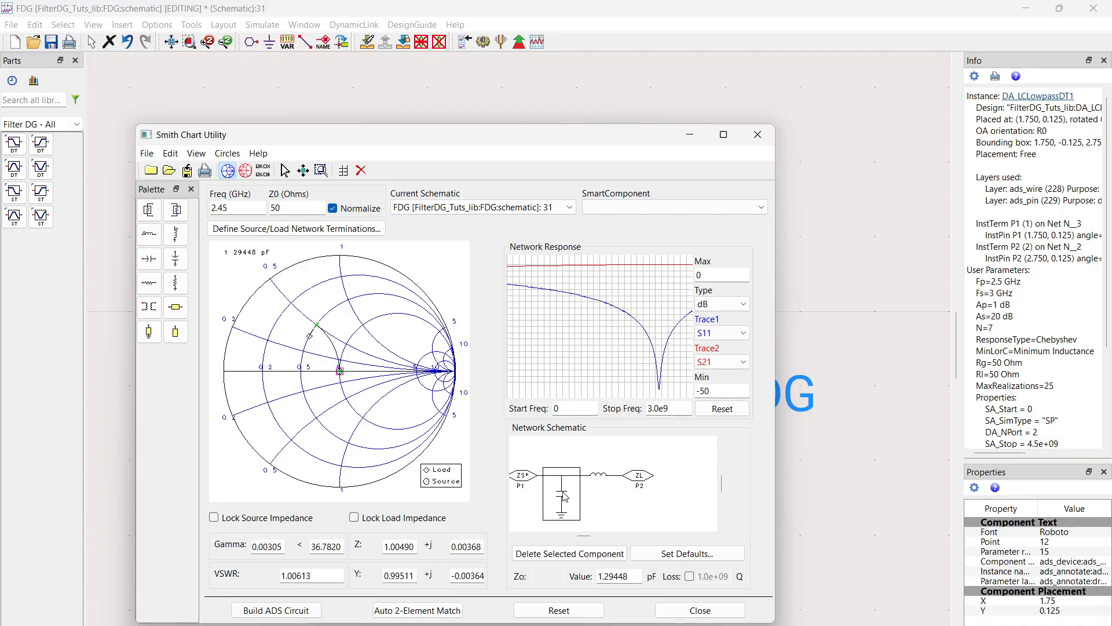
pyautogui.click(597, 479)
pyautogui.click(567, 490)
pyautogui.click(610, 478)
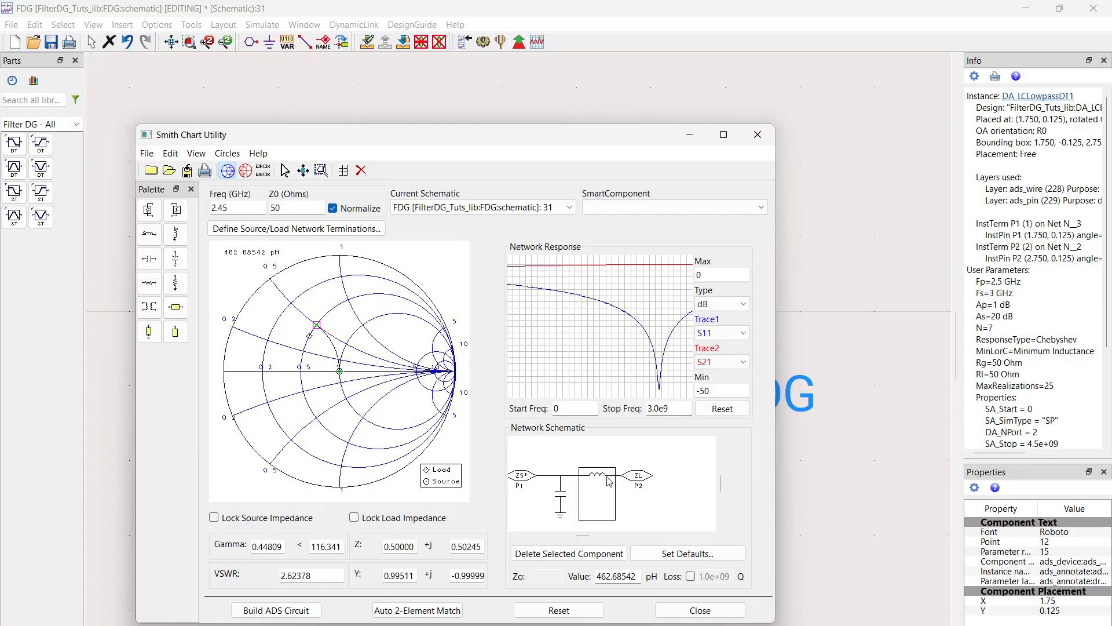
pyautogui.click(574, 496)
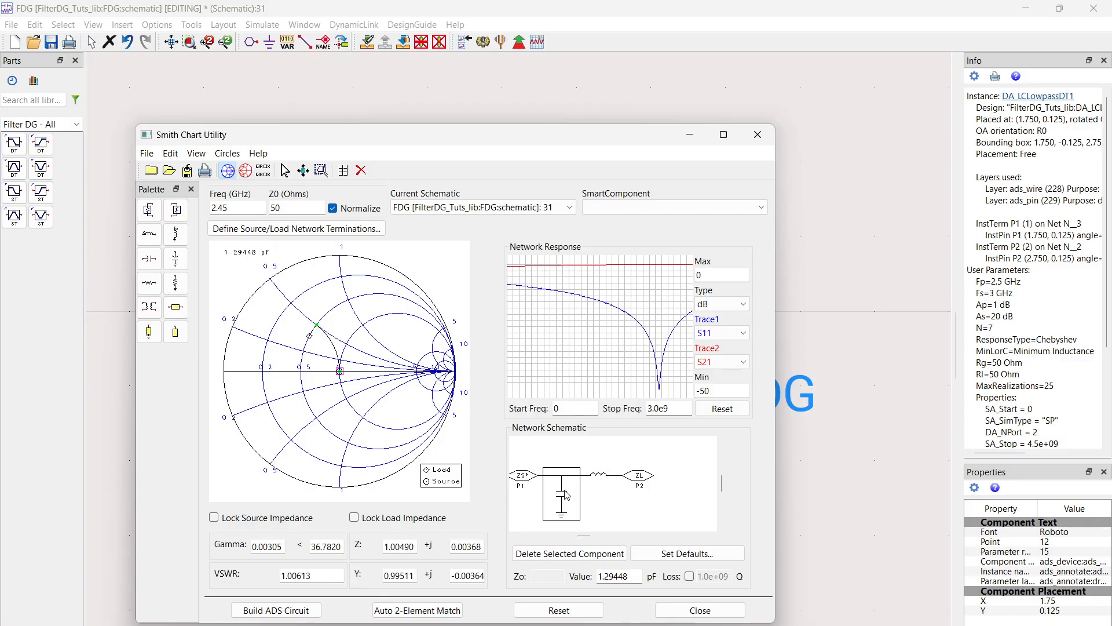
pyautogui.click(601, 476)
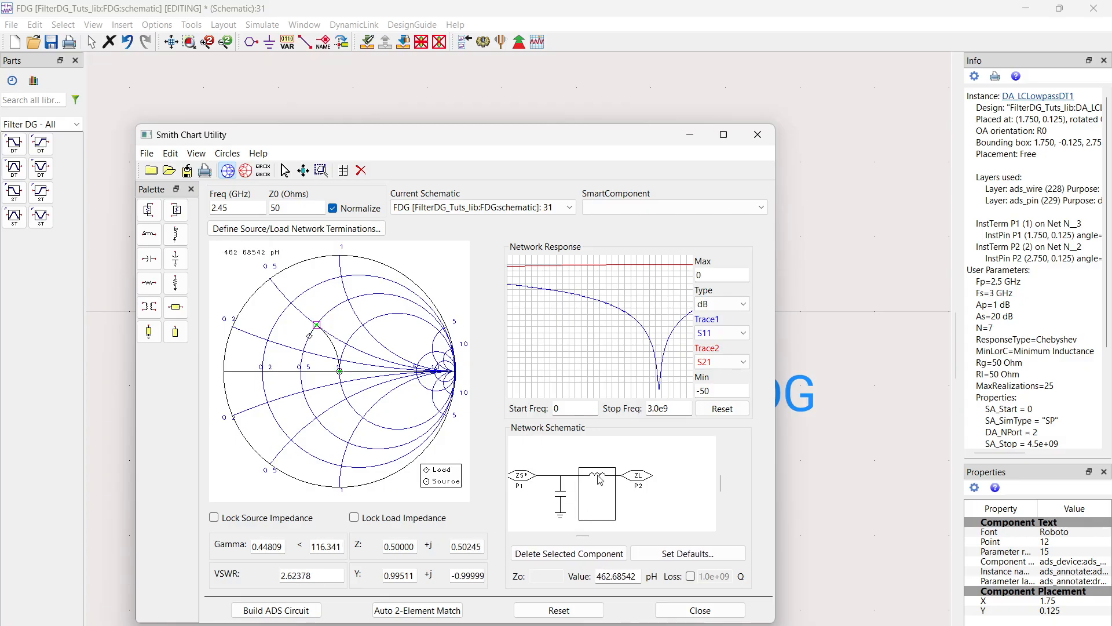
pyautogui.click(573, 500)
pyautogui.click(594, 479)
pyautogui.click(559, 498)
pyautogui.click(609, 486)
pyautogui.click(562, 501)
pyautogui.click(591, 480)
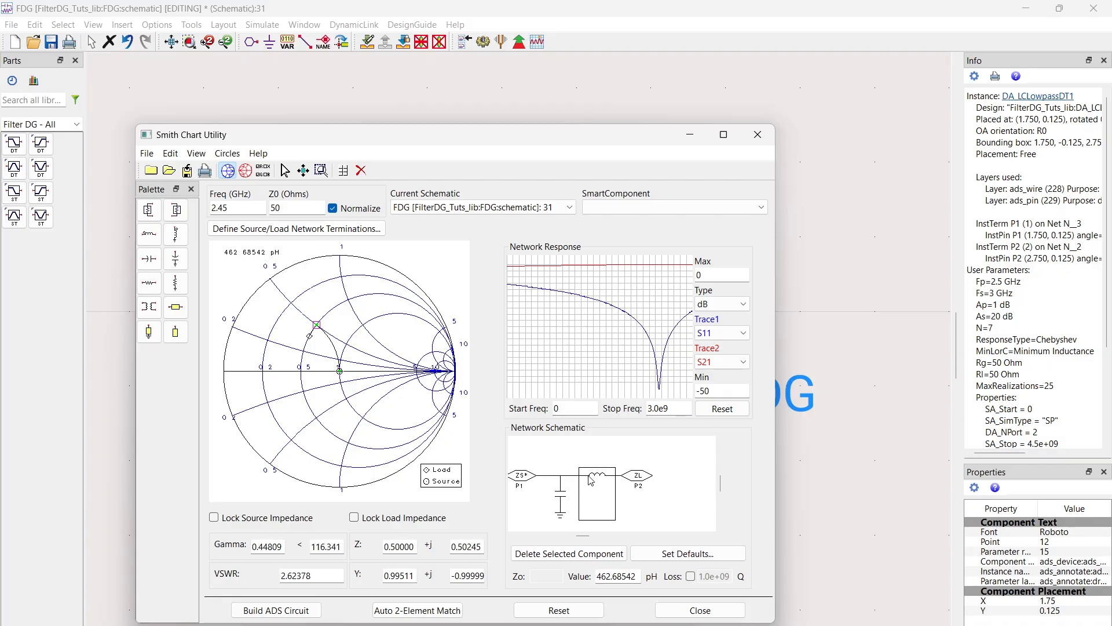